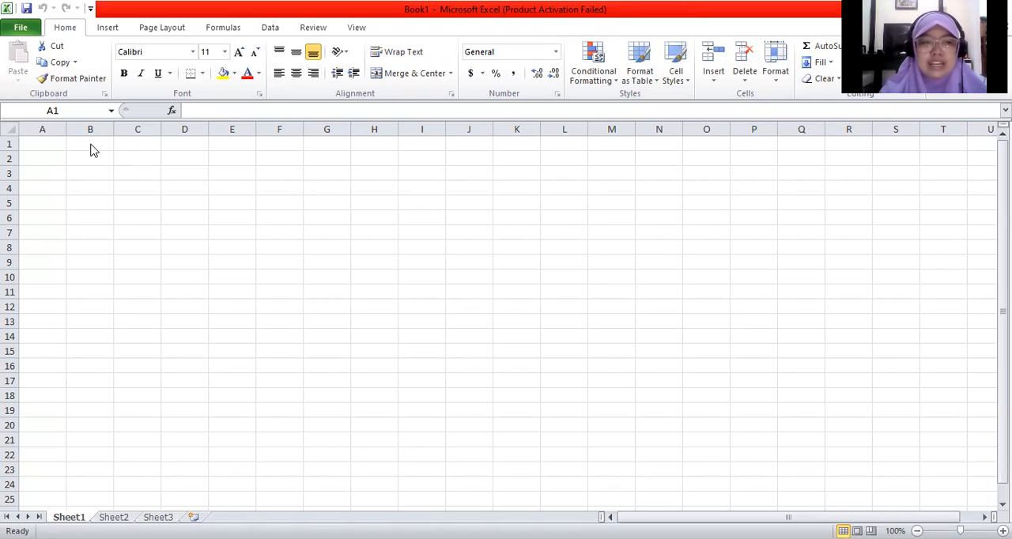
Step: Enter the title "Rata-rata Nilai kelas 4" in cell A1
{"action": "left_click", "coordinate": [91, 145]}
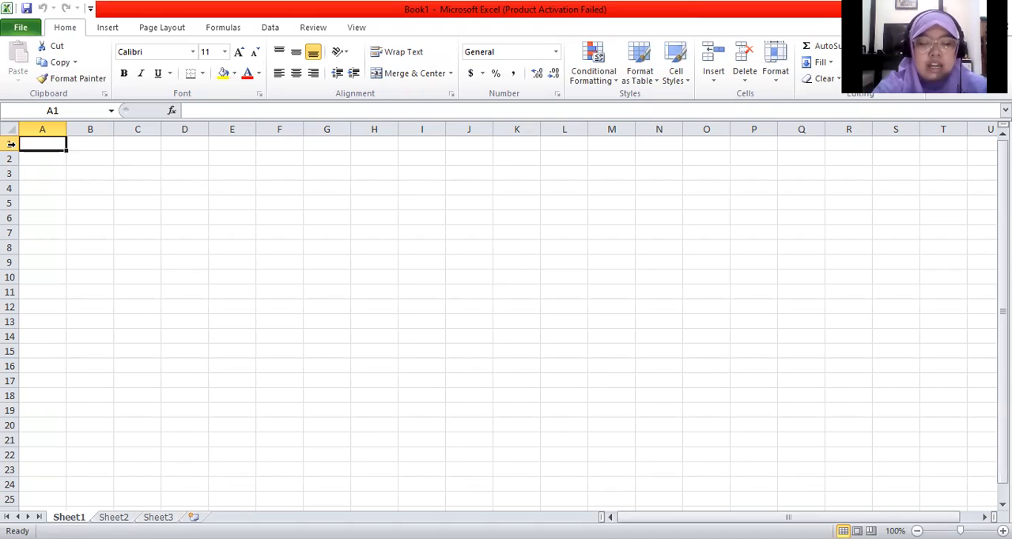
{"action": "type", "text": "rat"}
{"action": "key", "text": "BackSpace"}
{"action": "key", "text": "BackSpace"}
{"action": "key", "text": "BackSpace"}
{"action": "type", "text": "Rata-rata Nilai kelas "}
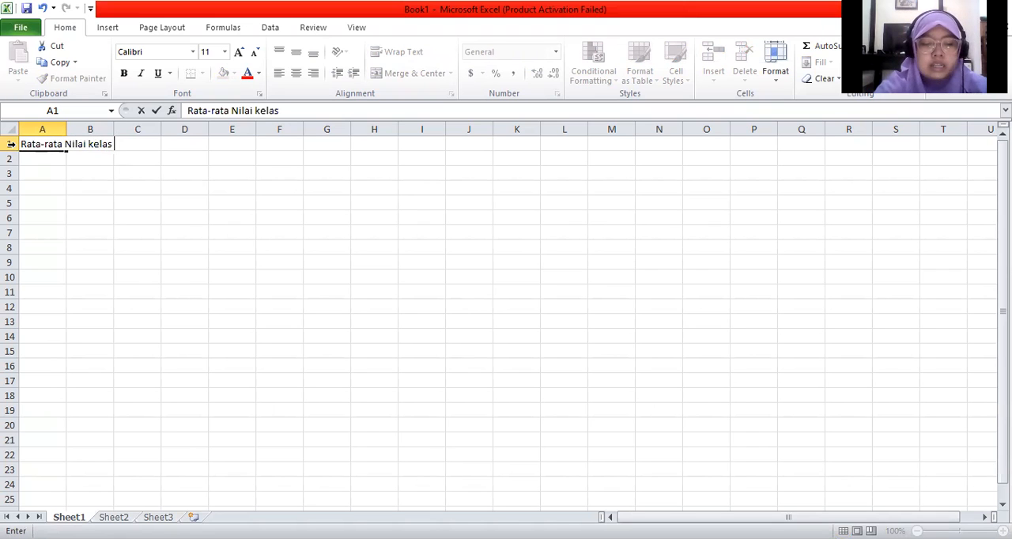
{"action": "type", "text": "4"}
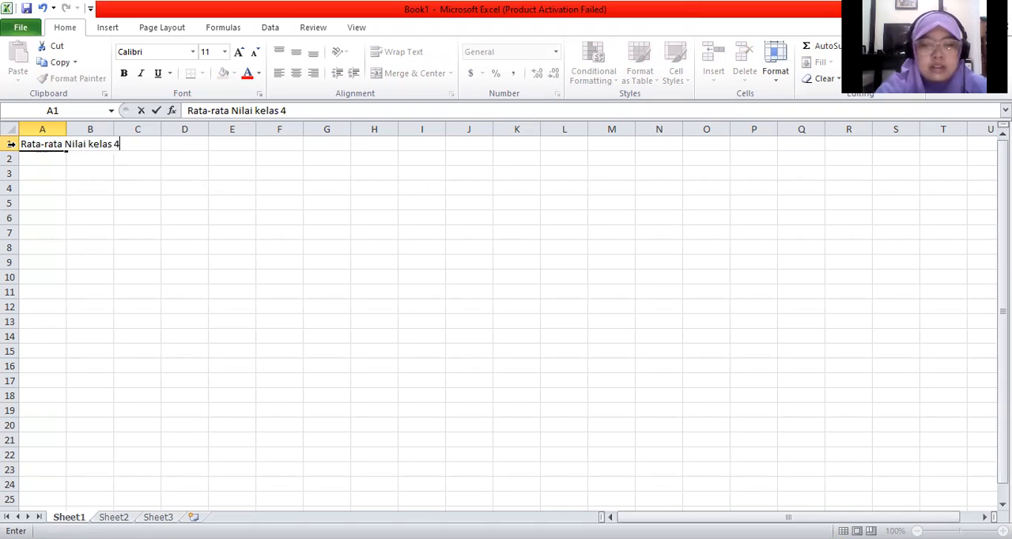
{"action": "key", "text": "Return"}
{"action": "key", "text": "Return"}
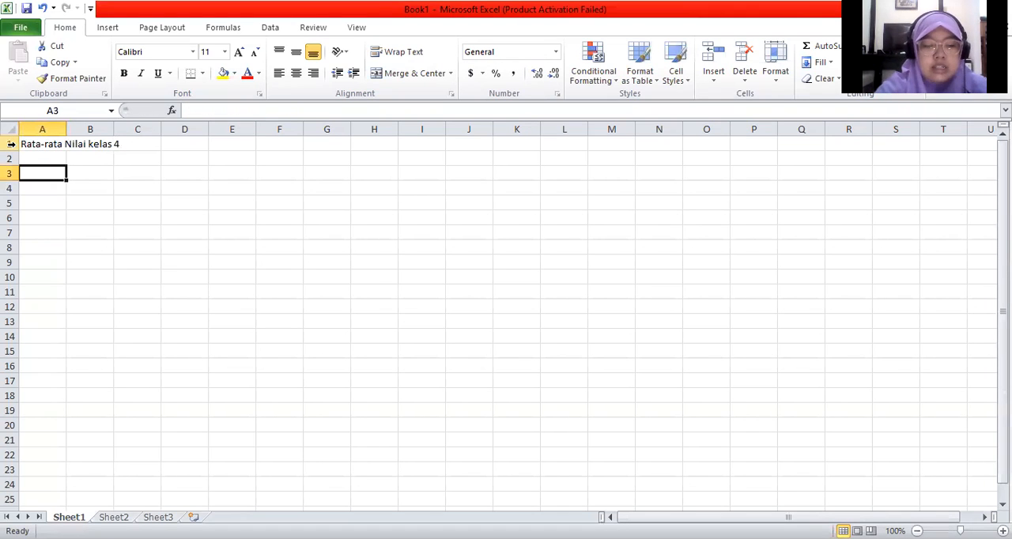
Step: Enter the headers "Nama Siswa", "Matematika" and "Tematik" in cells A3 to C3
{"action": "type", "text": "nama"}
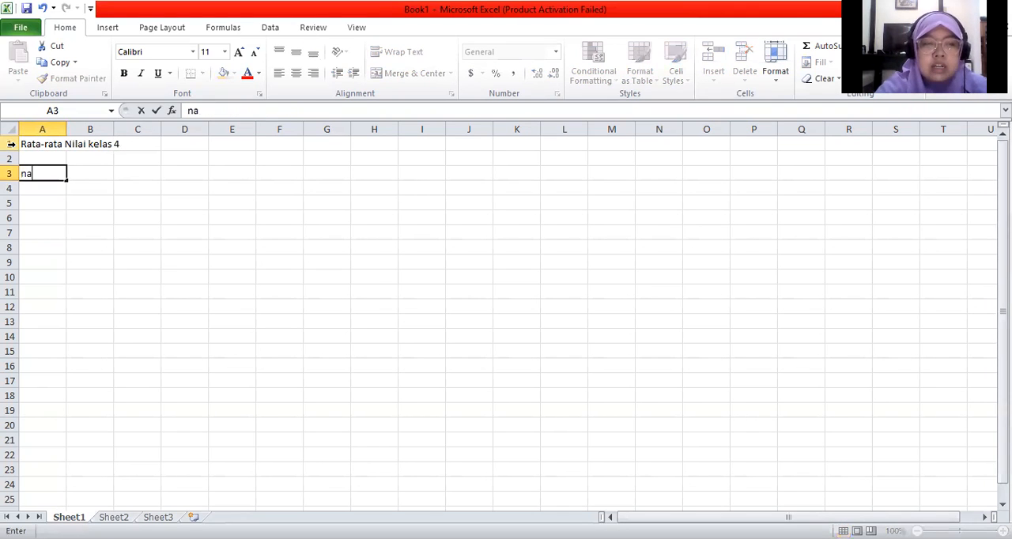
{"action": "key", "text": "BackSpace"}
{"action": "key", "text": "BackSpace"}
{"action": "key", "text": "BackSpace"}
{"action": "key", "text": "BackSpace"}
{"action": "type", "text": "Na"}
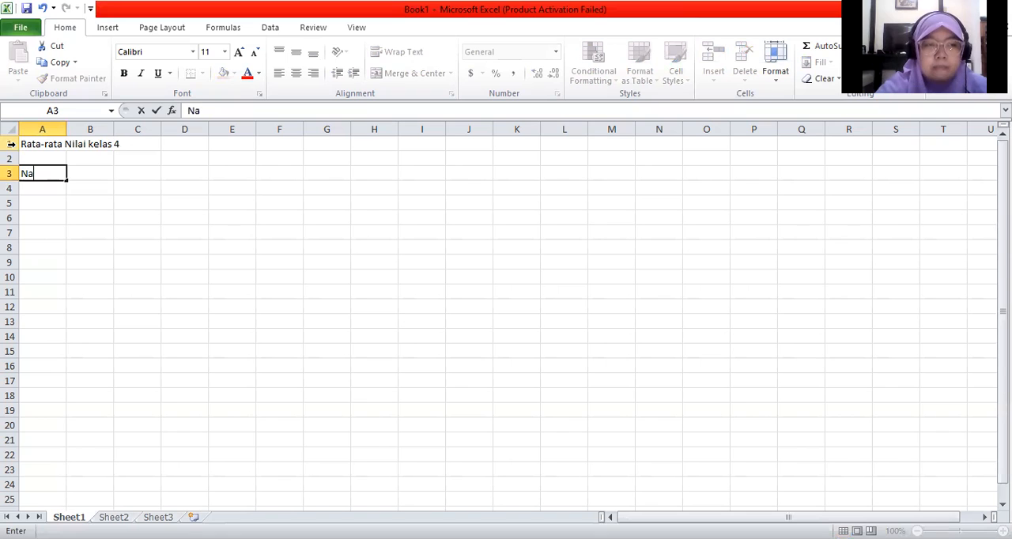
{"action": "type", "text": "ma Siswa"}
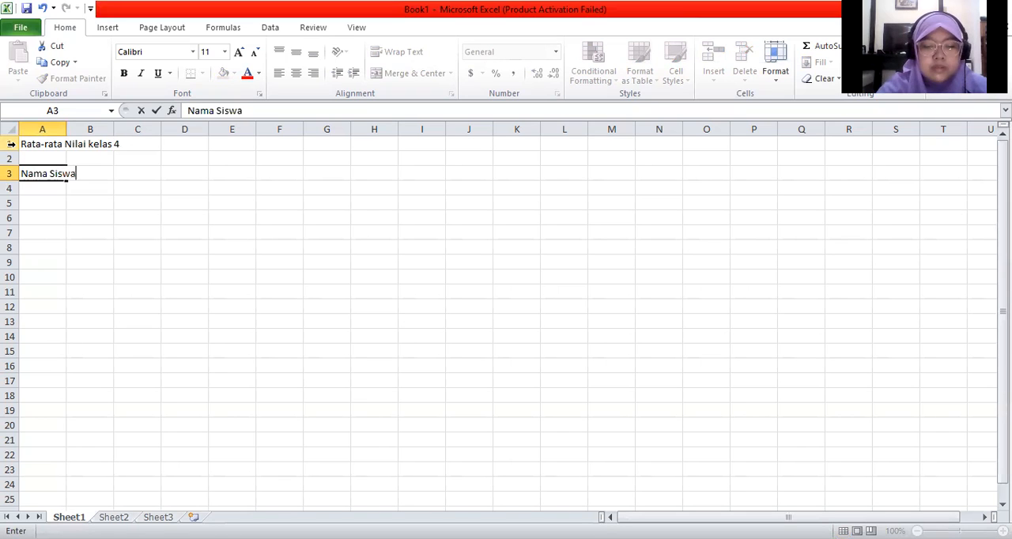
{"action": "key", "text": "Tab"}
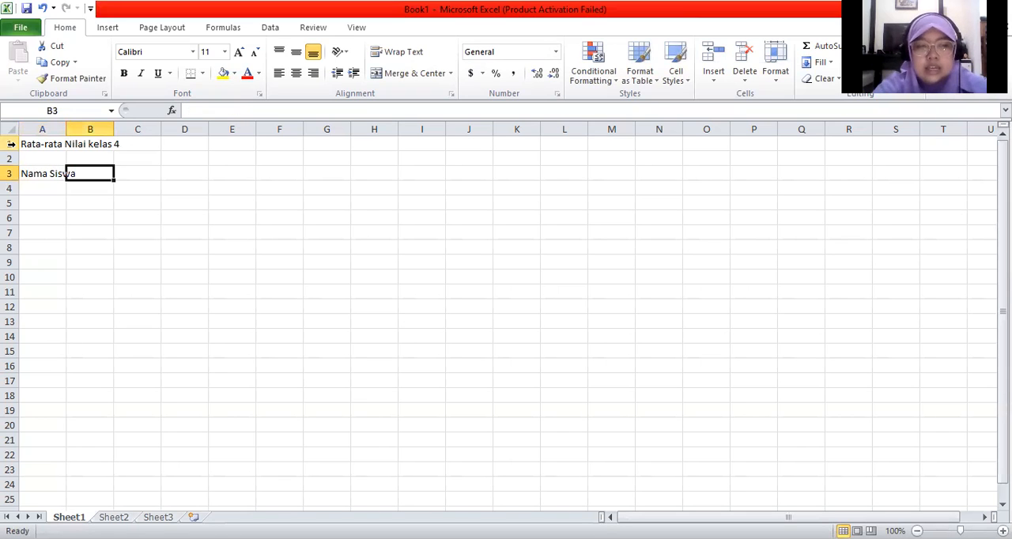
{"action": "type", "text": "Matematika"}
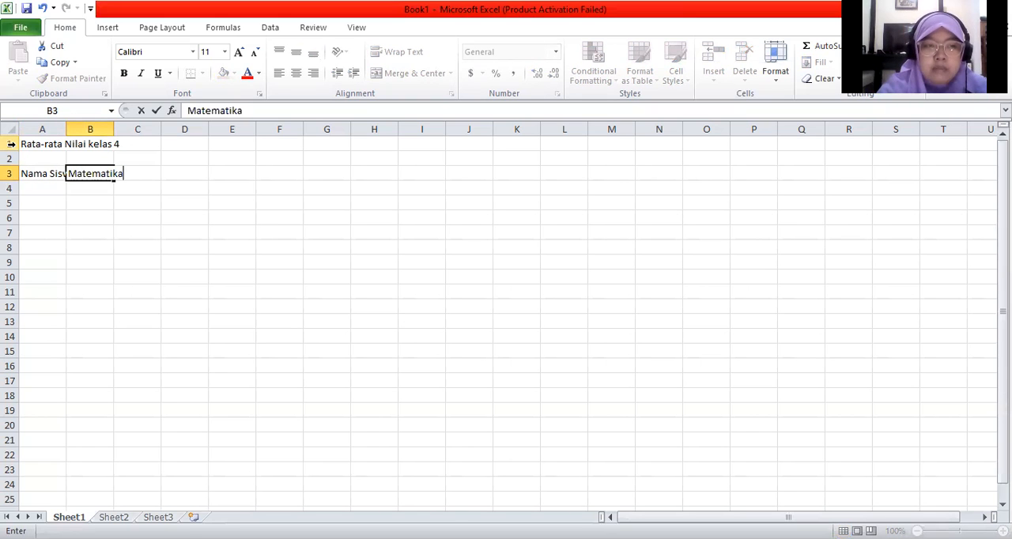
{"action": "key", "text": "Tab"}
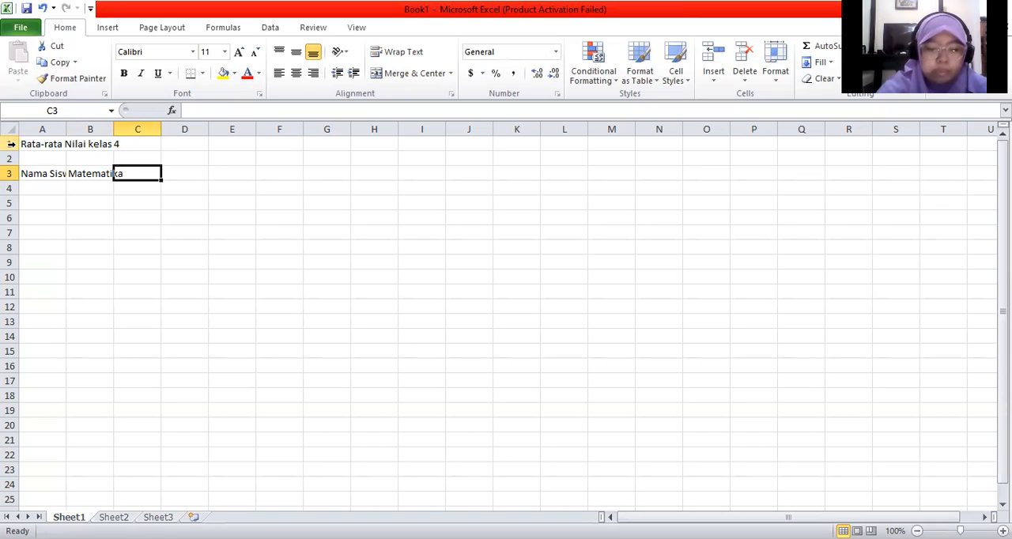
{"action": "type", "text": "Tematik"}
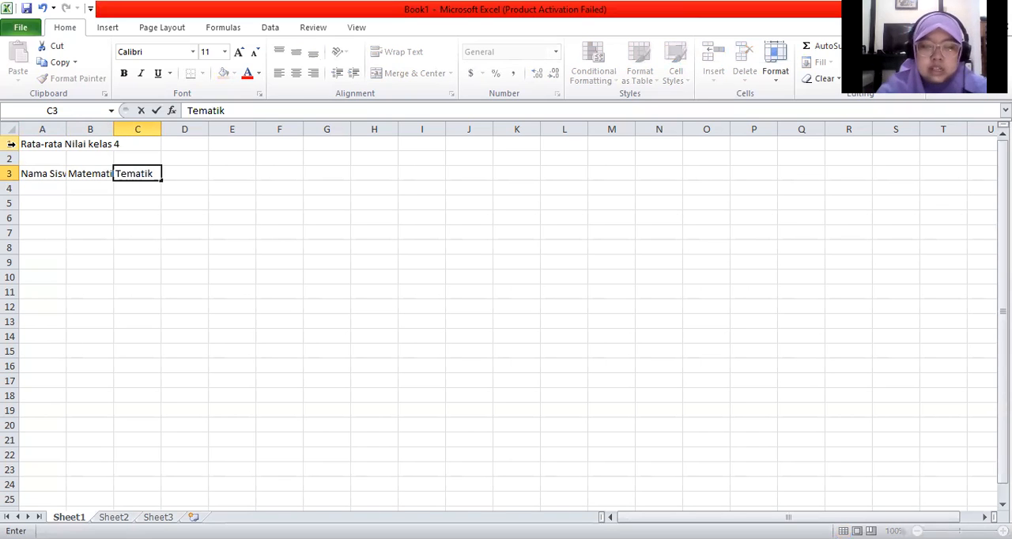
{"action": "key", "text": "Tab"}
Step: Add the headers "Bahasa Inggris" in cell D3 and "TIK" in cell E3
{"action": "type", "text": "Baha"}
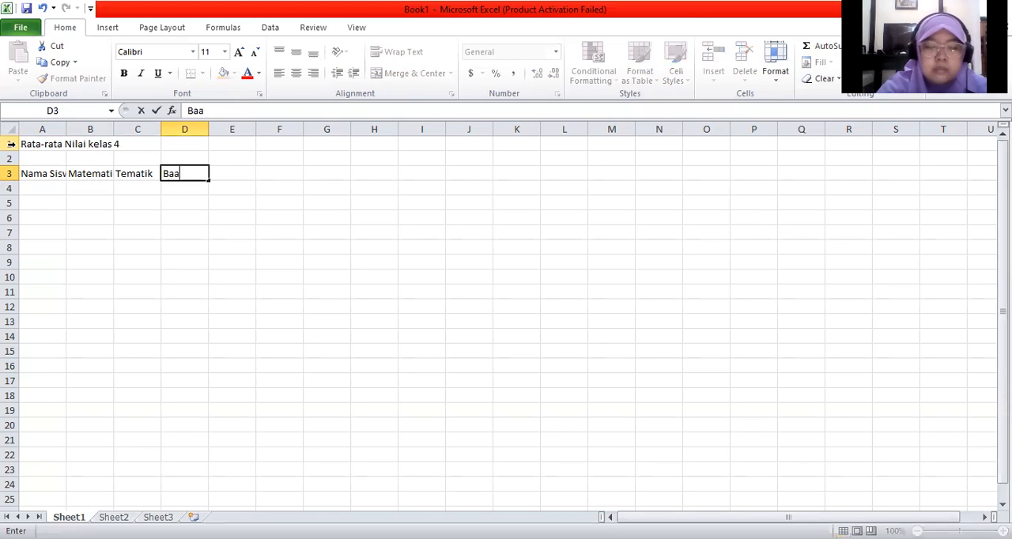
{"action": "type", "text": "sa In"}
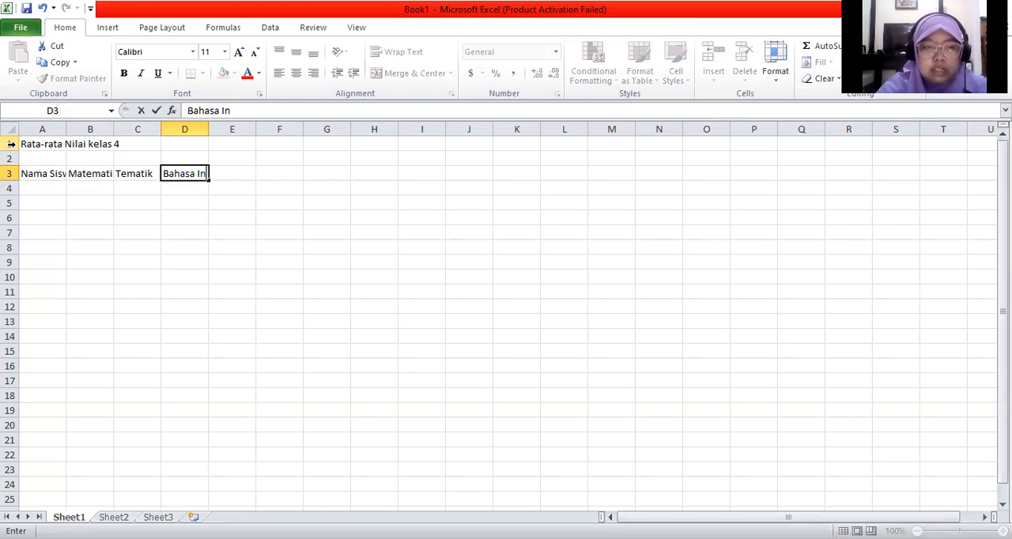
{"action": "type", "text": "ggru"}
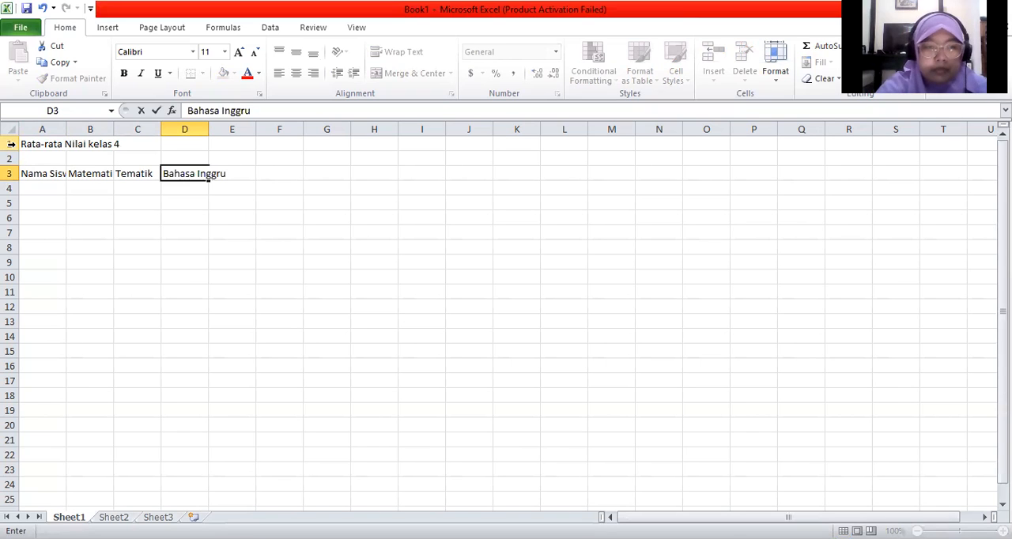
{"action": "key", "text": "BackSpace"}
{"action": "type", "text": "is"}
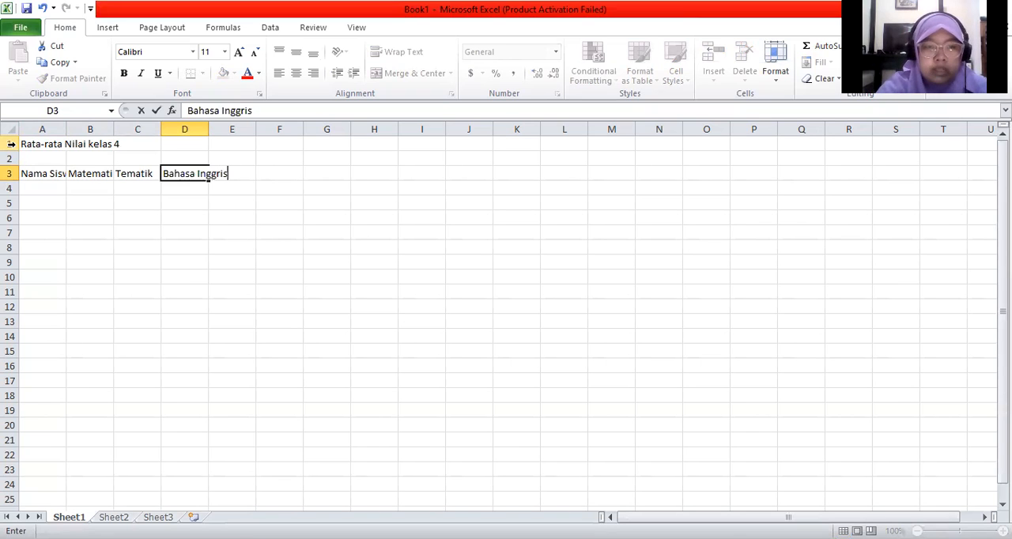
{"action": "key", "text": "Tab"}
{"action": "type", "text": "TIK"}
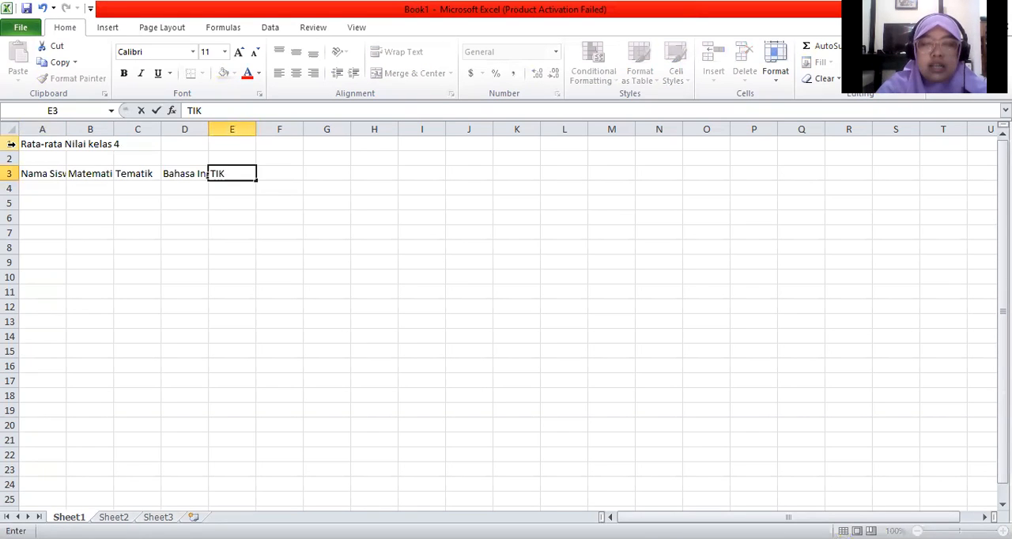
{"action": "key", "text": "Tab"}
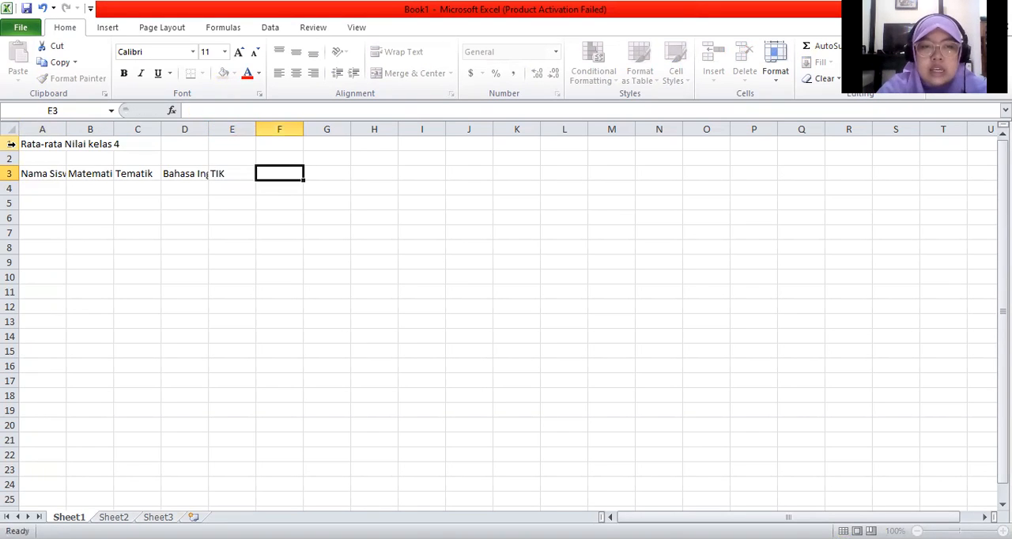
Step: Add the headers "Jumlah" in cell F3 and "Rata-rata" in cell G3
{"action": "type", "text": "Jumlah"}
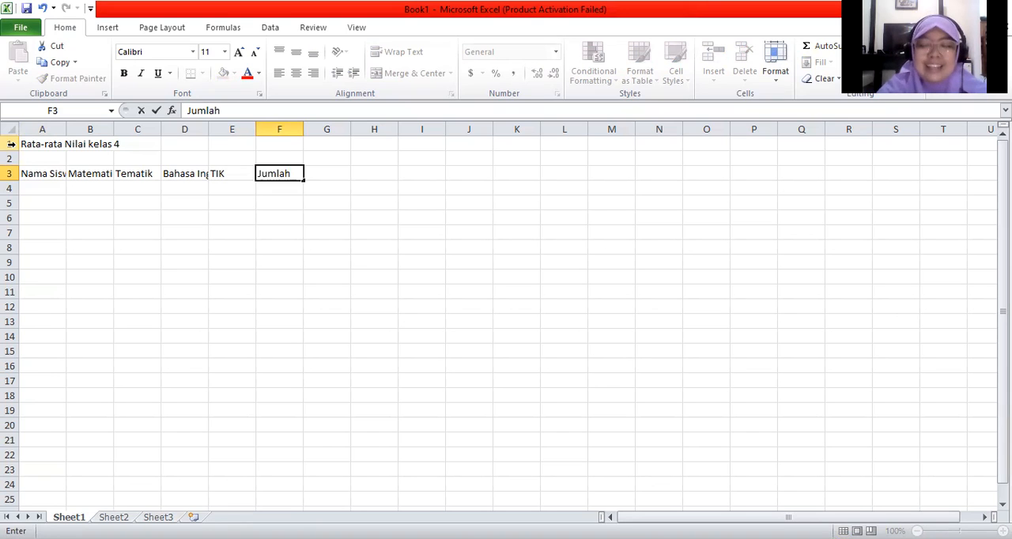
{"action": "key", "text": "Tab"}
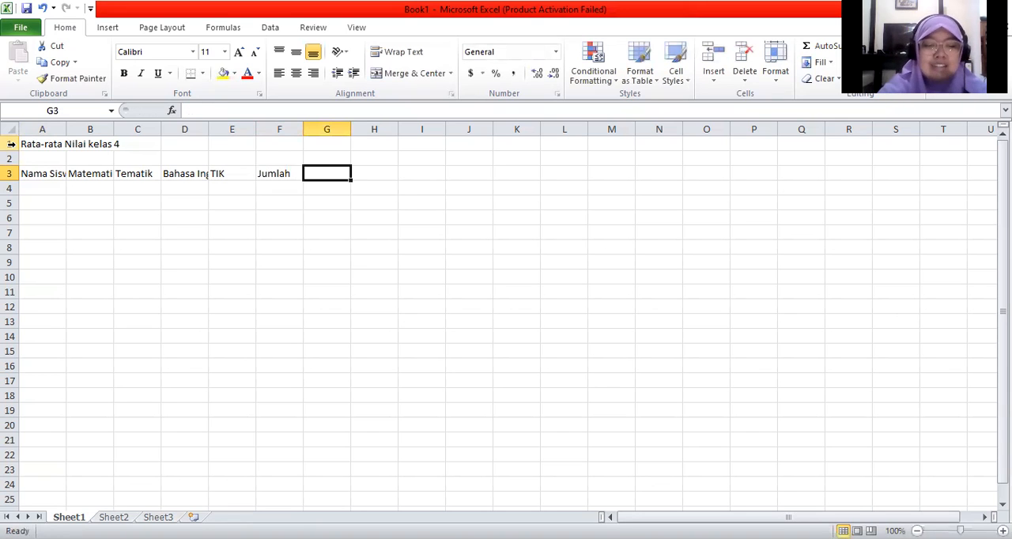
{"action": "type", "text": "Rata-rata"}
{"action": "key", "text": "Return"}
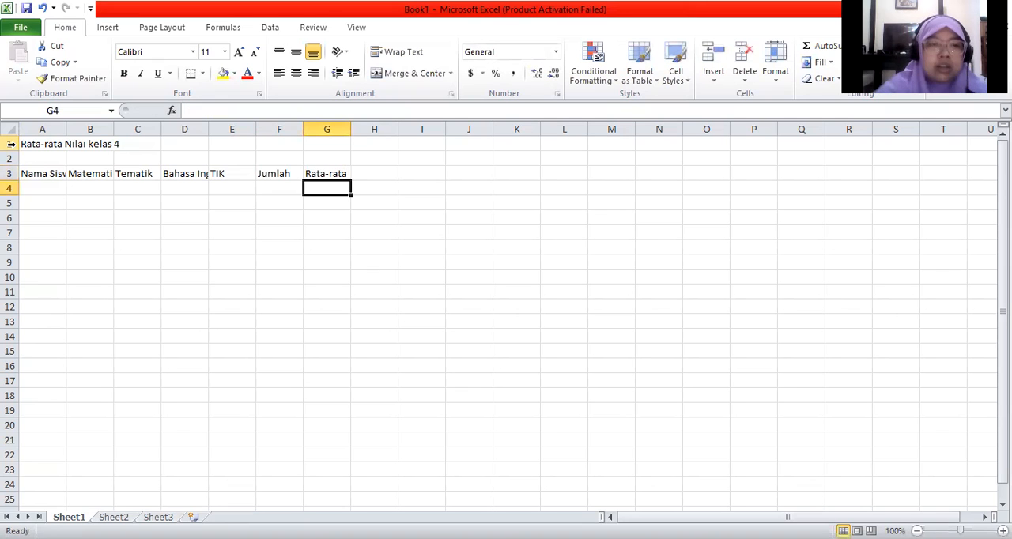
Step: AutoFit the widths of columns A, B and D to their contents
{"action": "left_click", "coordinate": [49, 171]}
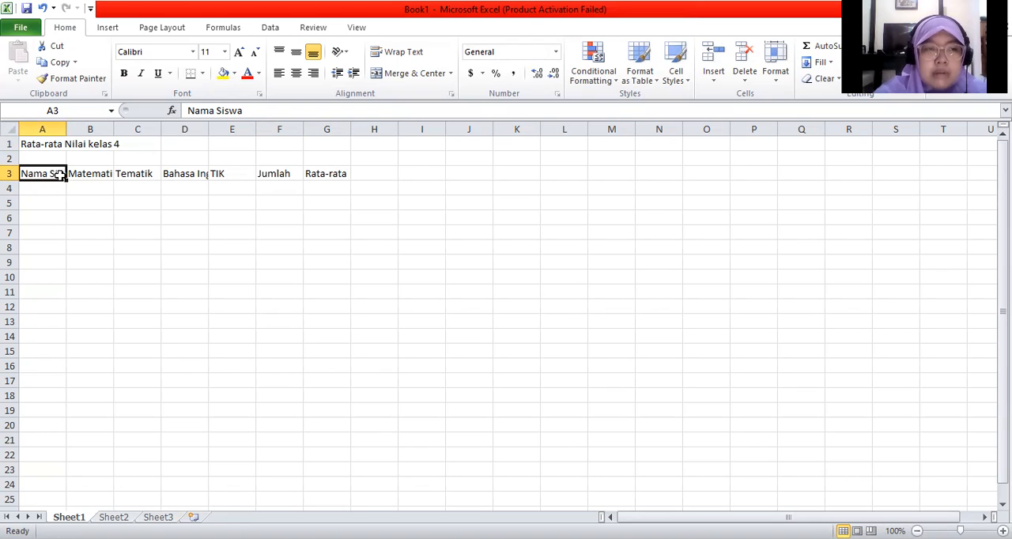
{"action": "double_click", "coordinate": [65, 129]}
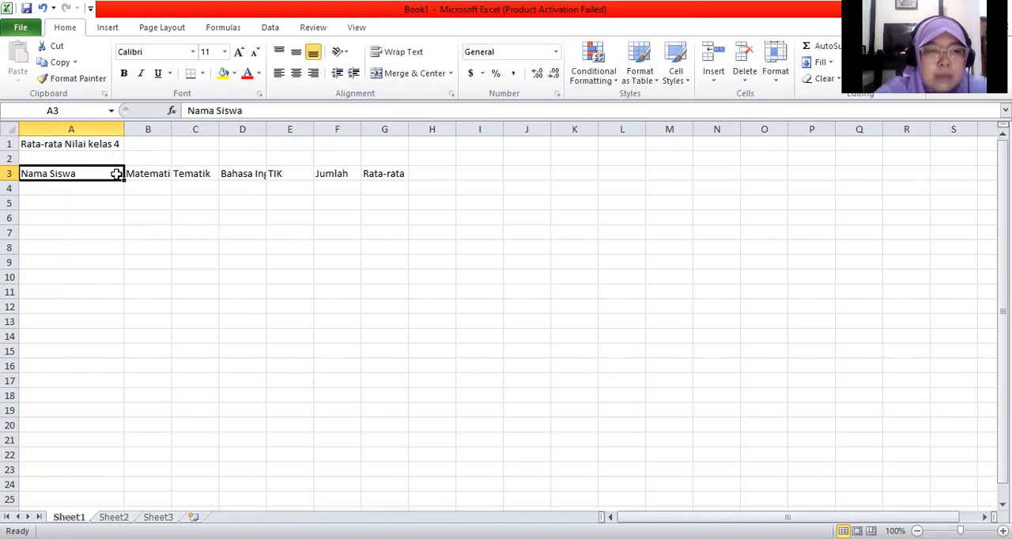
{"action": "double_click", "coordinate": [171, 129]}
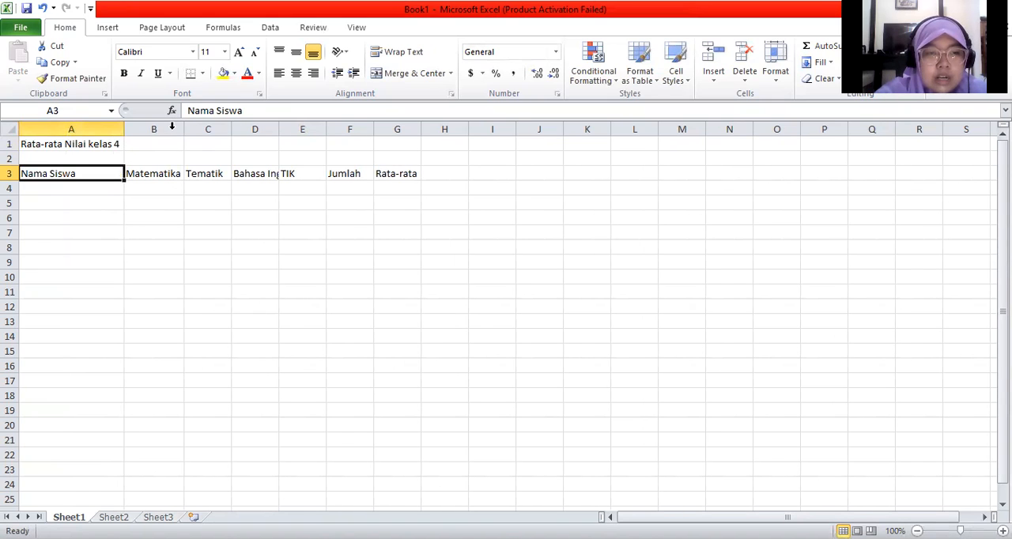
{"action": "double_click", "coordinate": [279, 128]}
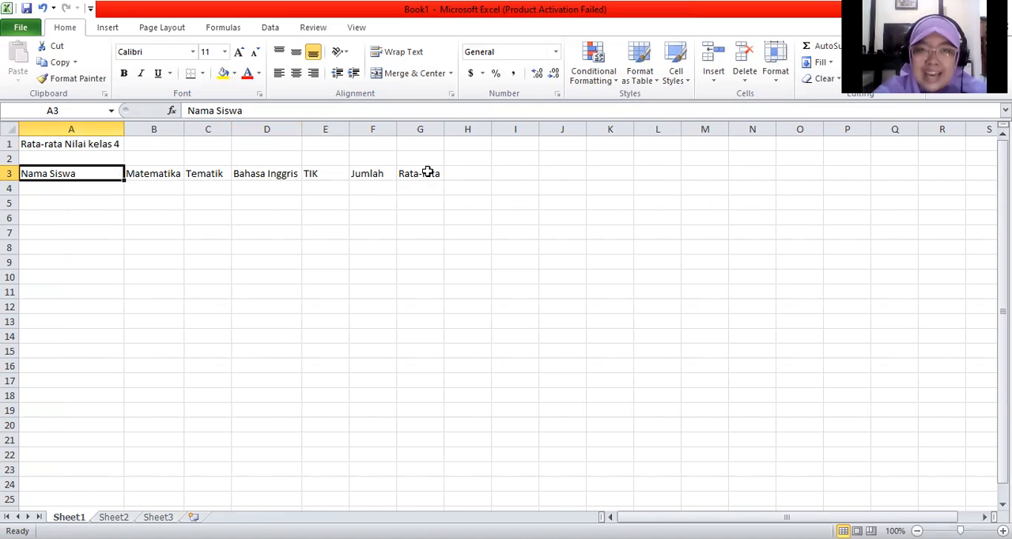
Step: Fill row 4 with the first student's name and the scores 80, 94, 87 and 83 for Matematika, Tematik, Bahasa Inggris and TIK
{"action": "left_click", "coordinate": [100, 188]}
{"action": "type", "text": "Tono"}
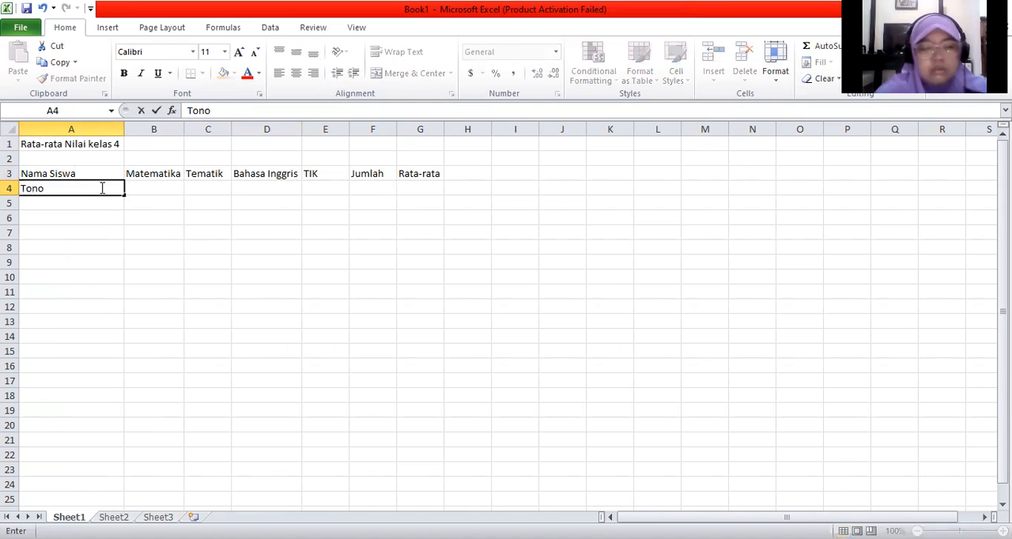
{"action": "key", "text": "Tab"}
{"action": "type", "text": "80"}
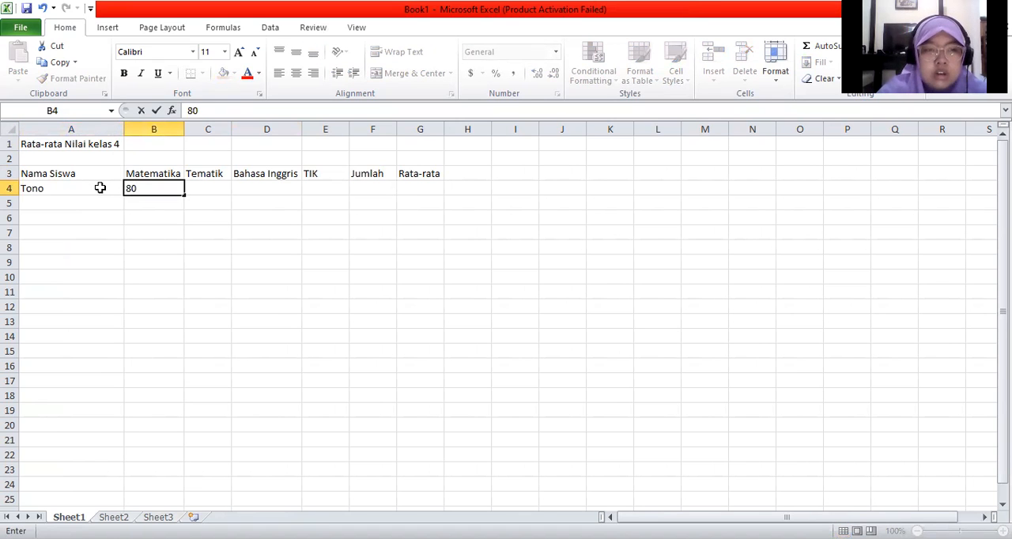
{"action": "key", "text": "Tab"}
{"action": "type", "text": "94"}
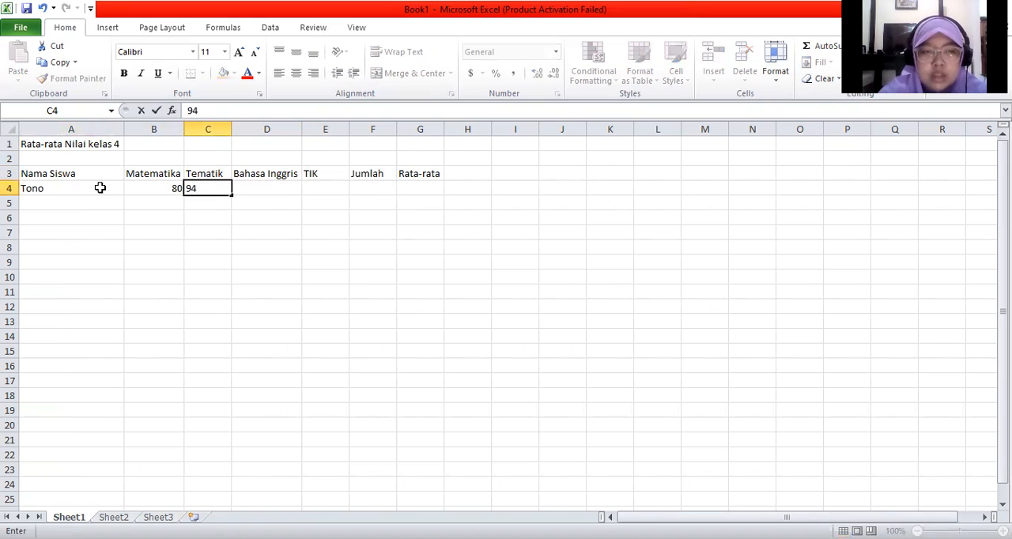
{"action": "key", "text": "Tab"}
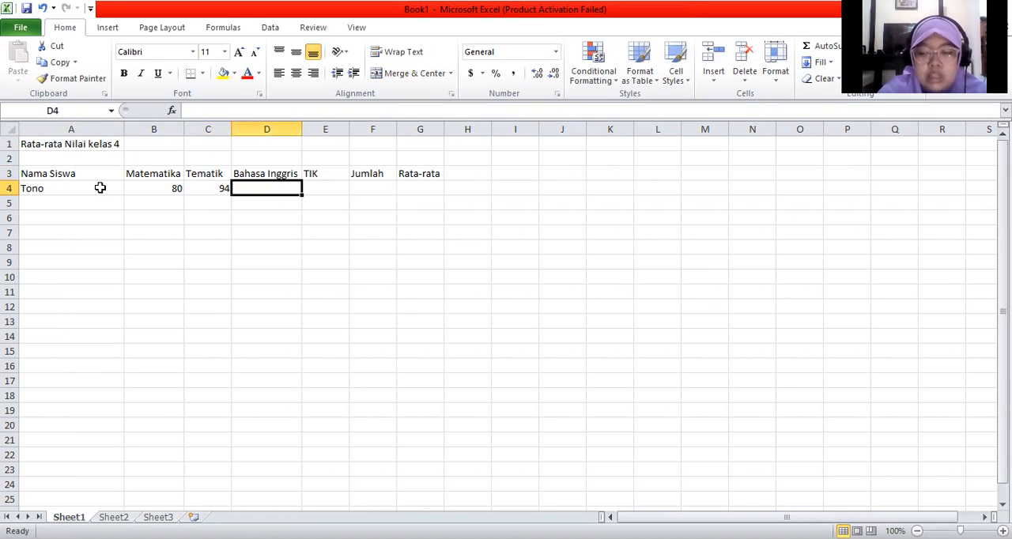
{"action": "type", "text": "87"}
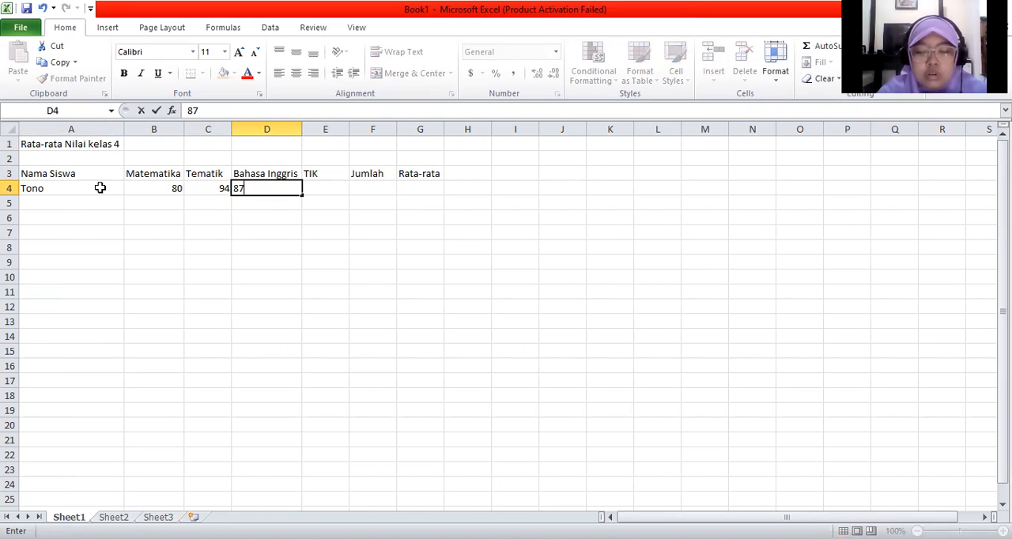
{"action": "key", "text": "Tab"}
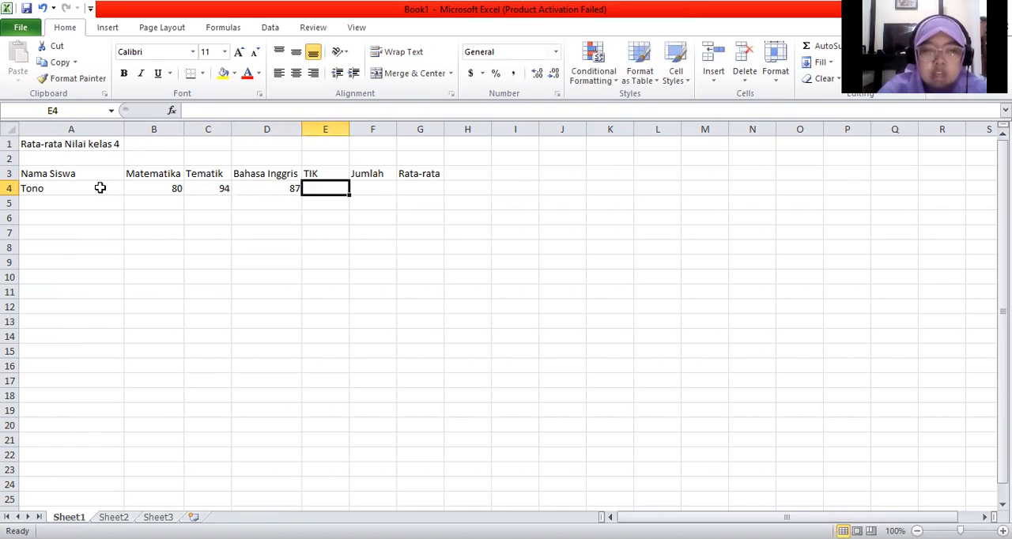
{"action": "type", "text": "83"}
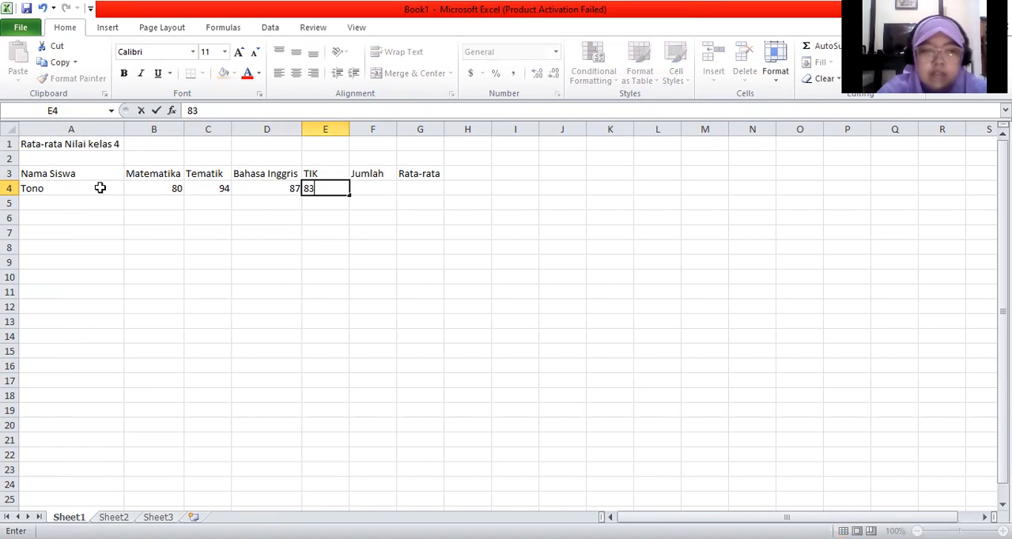
{"action": "key", "text": "Return"}
Step: Enter the second student's name in cell A5
{"action": "key", "text": "Left"}
{"action": "key", "text": "Left"}
{"action": "key", "text": "Left"}
{"action": "key", "text": "Left"}
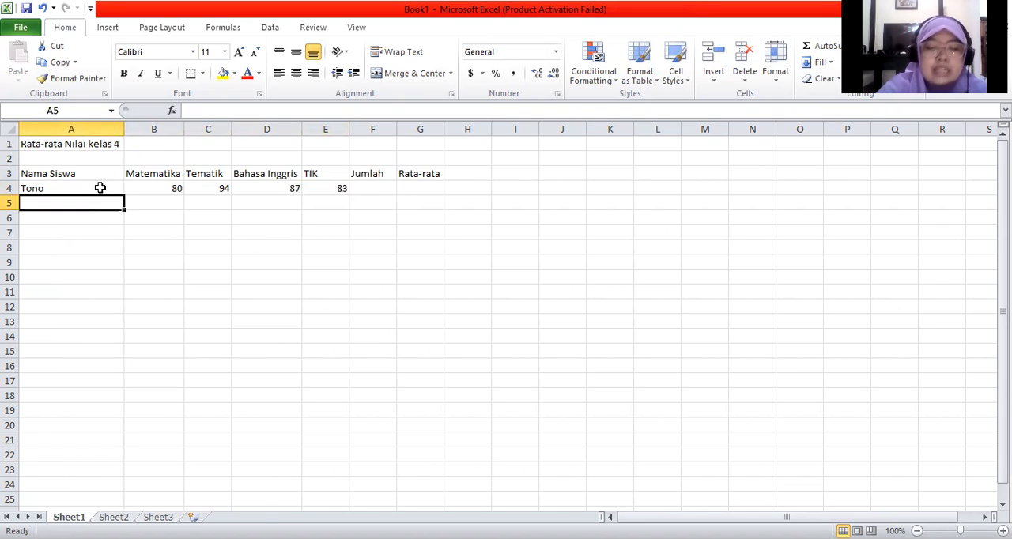
{"action": "type", "text": "Lil"}
{"action": "key", "text": "BackSpace"}
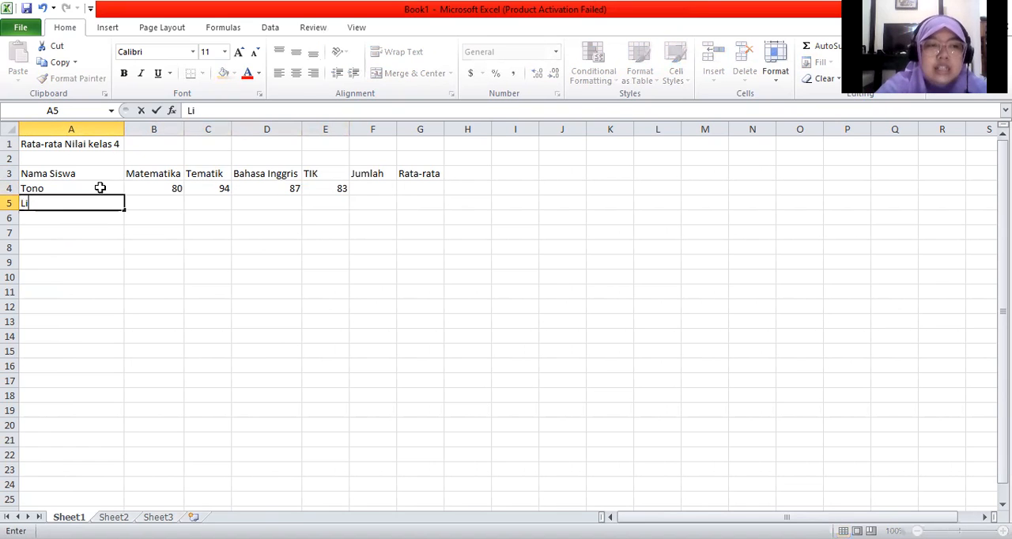
{"action": "type", "text": "l"}
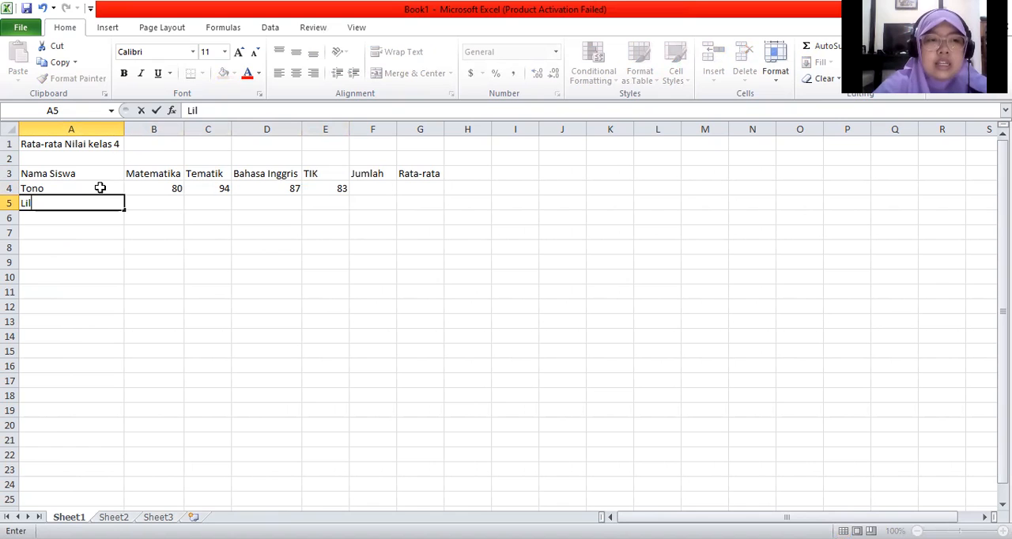
{"action": "key", "text": "BackSpace"}
{"action": "type", "text": "ta"}
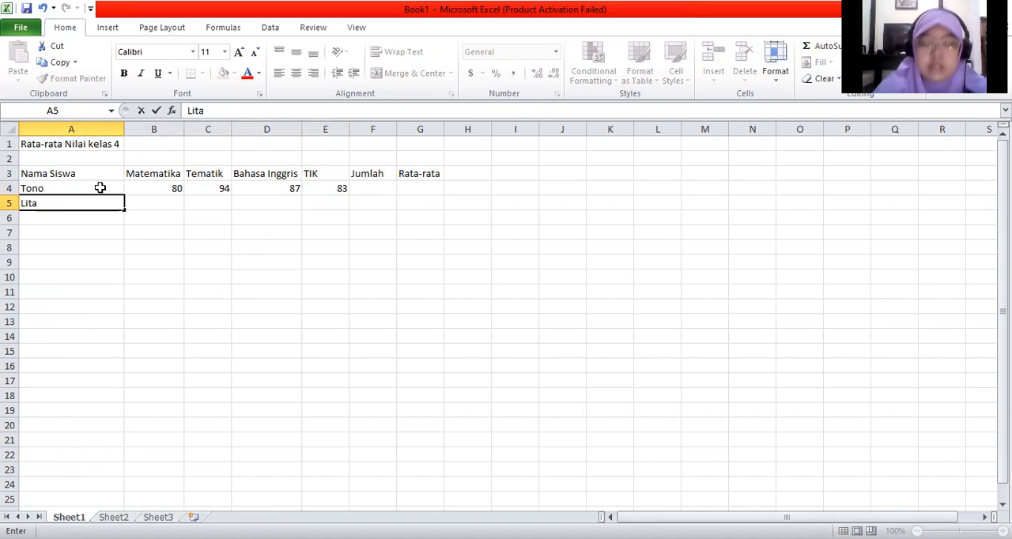
{"action": "key", "text": "Tab"}
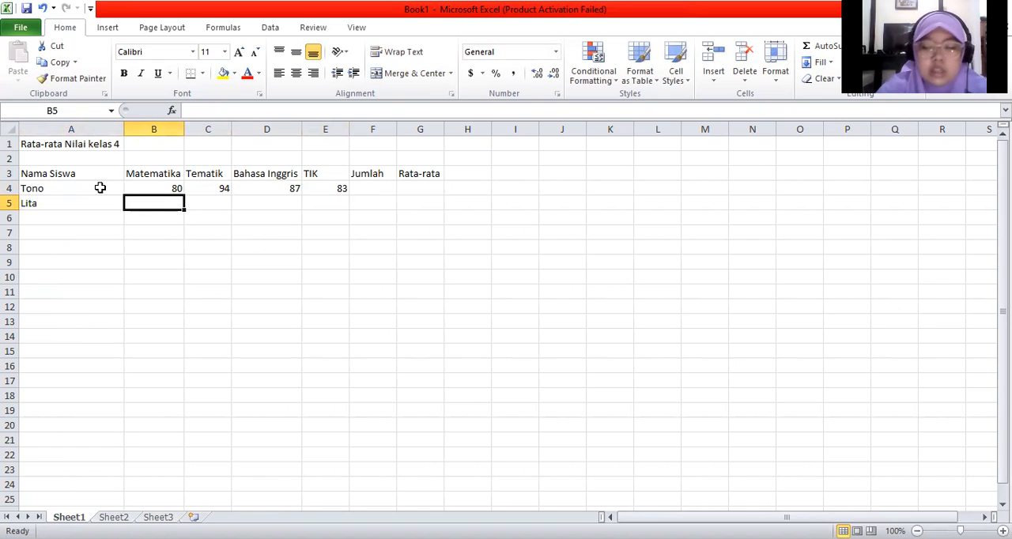
Step: Fill cells B5 to E5 with the second student's scores 90, 97, 81 and 86
{"action": "type", "text": "90"}
{"action": "key", "text": "Tab"}
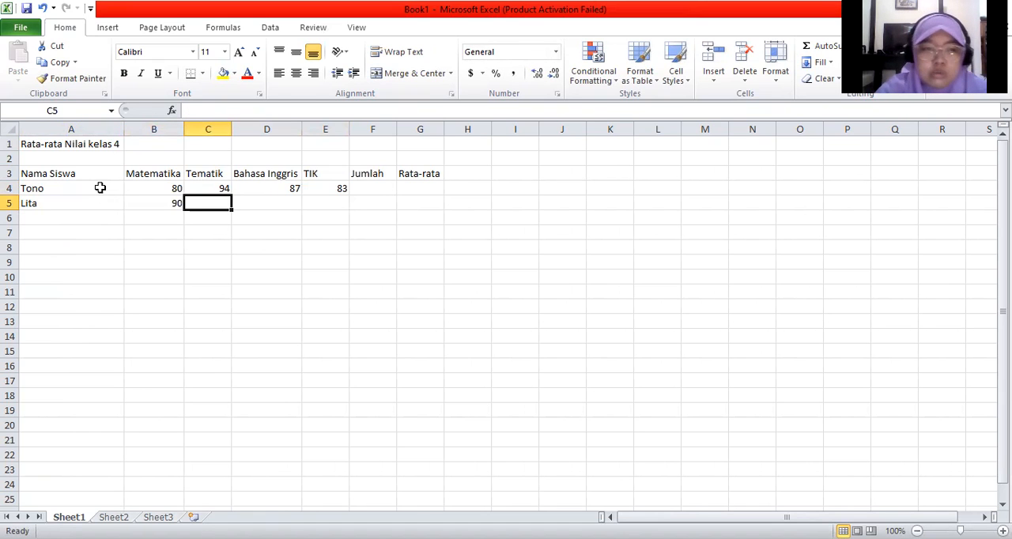
{"action": "type", "text": "97"}
{"action": "key", "text": "Tab"}
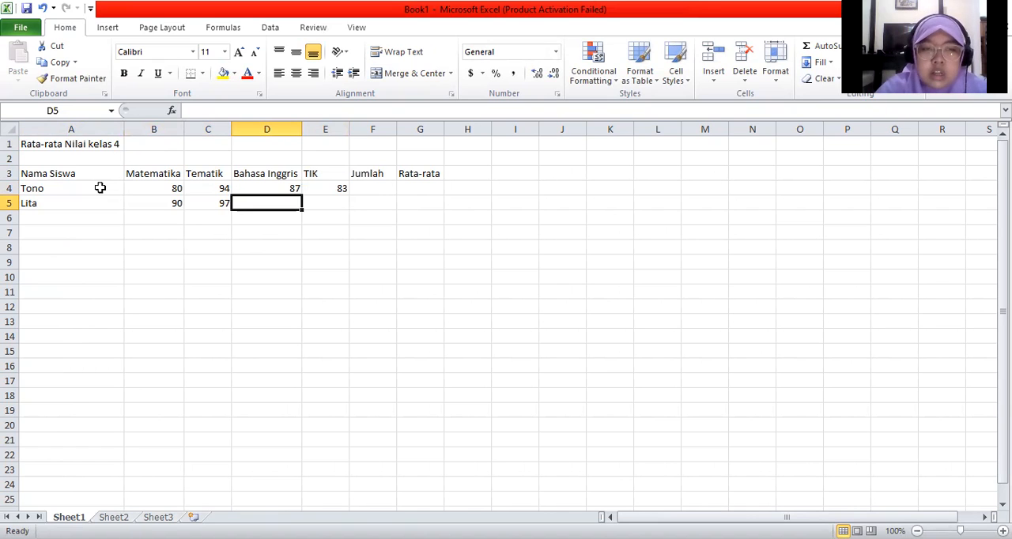
{"action": "type", "text": "81"}
{"action": "key", "text": "Tab"}
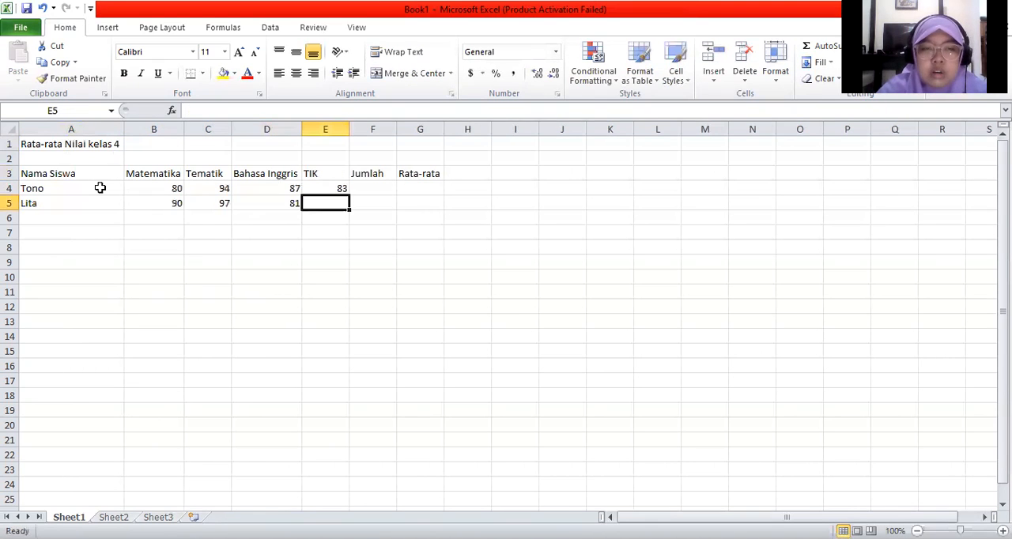
{"action": "type", "text": "8"}
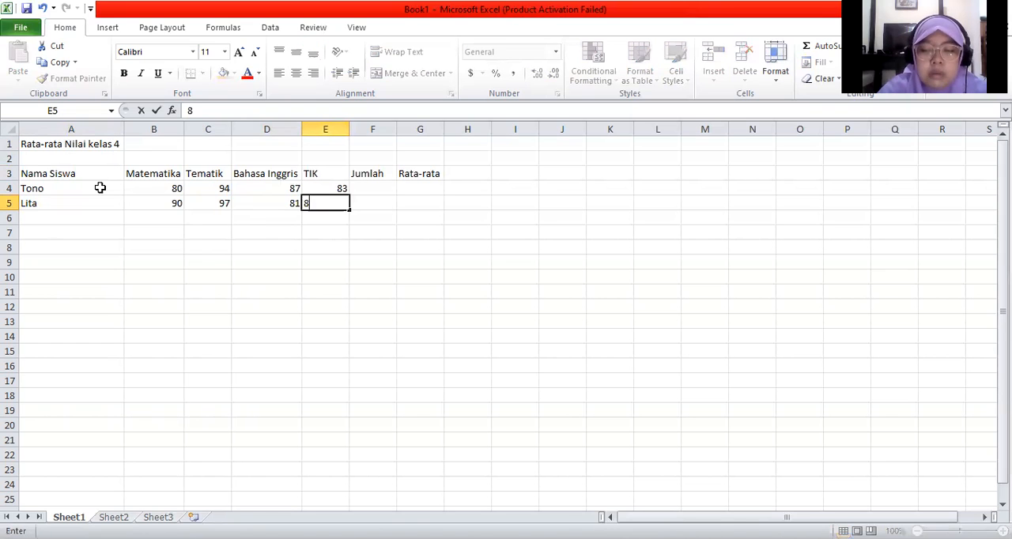
{"action": "type", "text": "6"}
{"action": "key", "text": "Return"}
Step: Enter the third student's name in cell A6
{"action": "key", "text": "Left"}
{"action": "key", "text": "Left"}
{"action": "key", "text": "Left"}
{"action": "key", "text": "Left"}
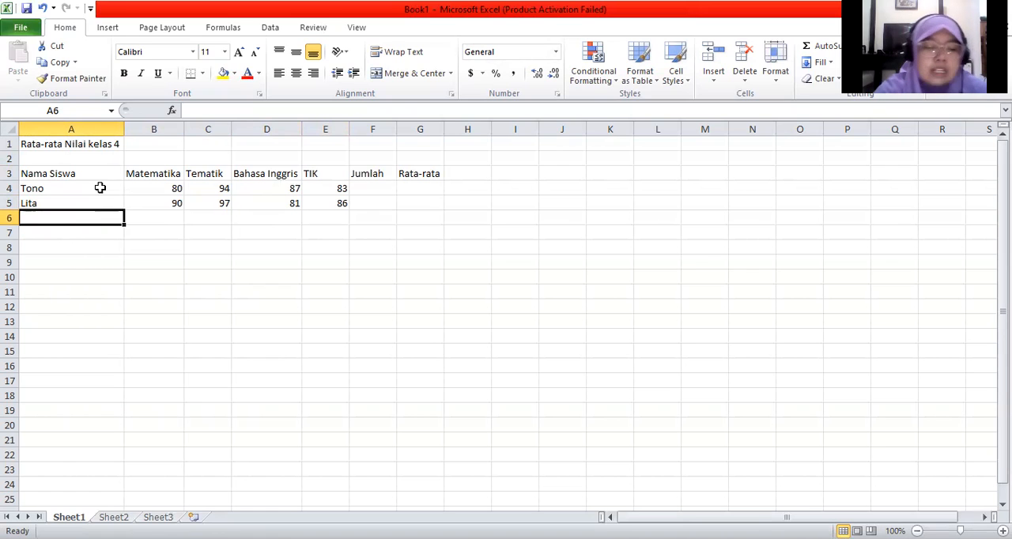
{"action": "type", "text": "Nono"}
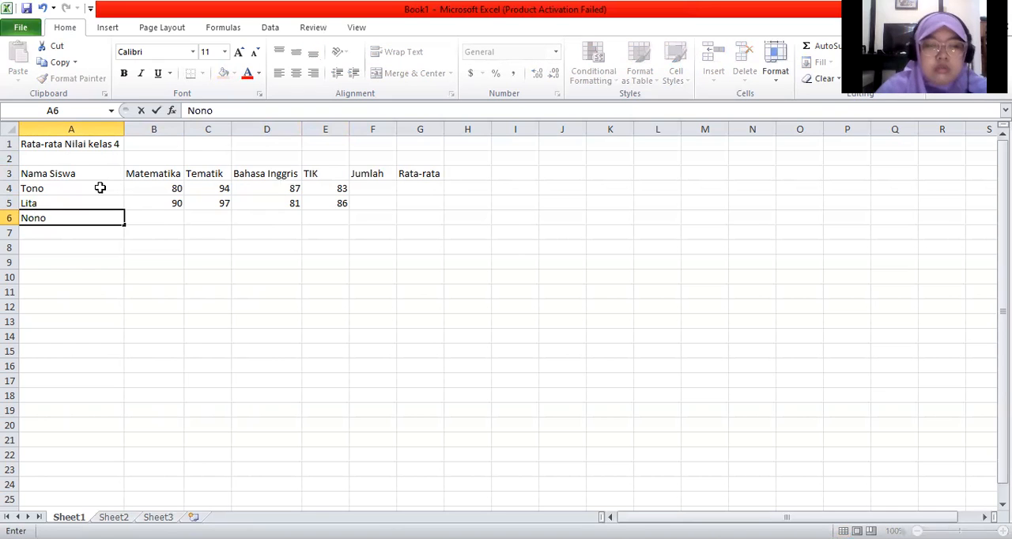
{"action": "key", "text": "Tab"}
Step: Fill cells B6 to E6 with the third student's scores 50, 76, 71 and 75
{"action": "type", "text": "50"}
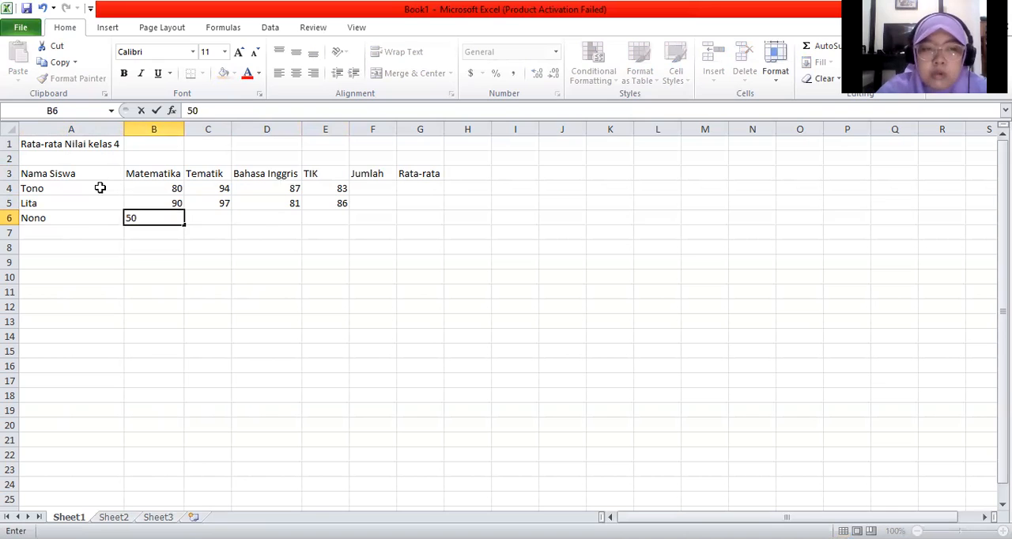
{"action": "key", "text": "Tab"}
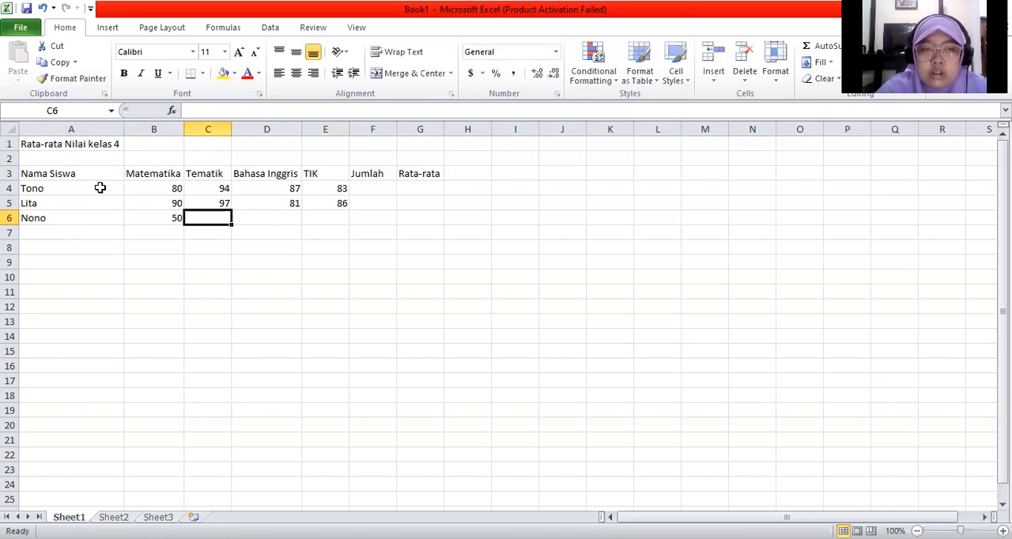
{"action": "type", "text": "76"}
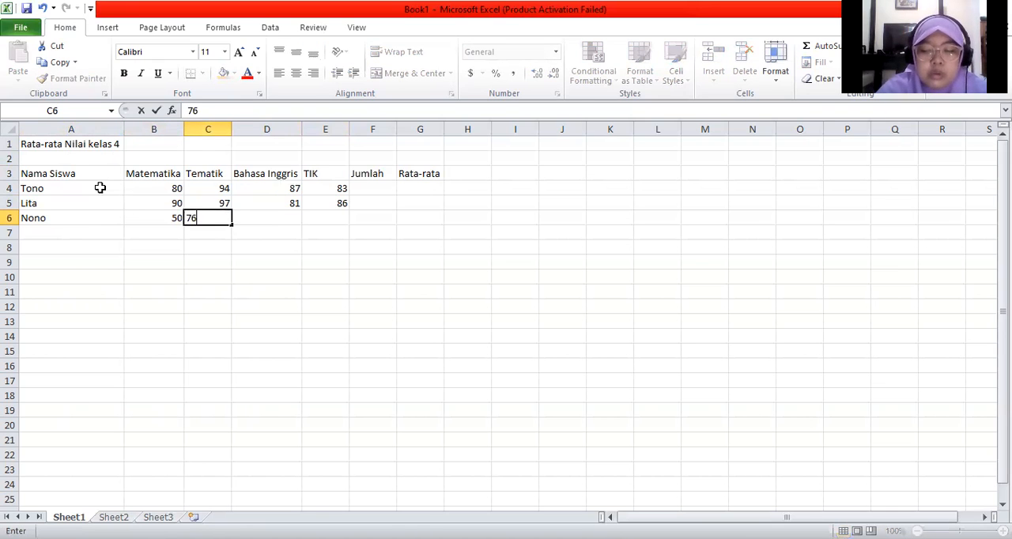
{"action": "key", "text": "Tab"}
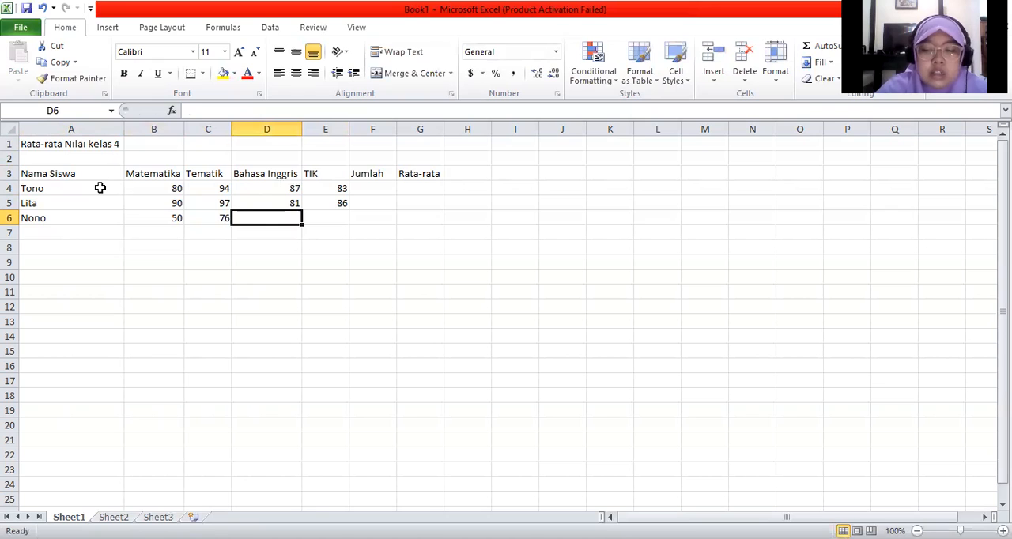
{"action": "type", "text": "71"}
{"action": "key", "text": "Tab"}
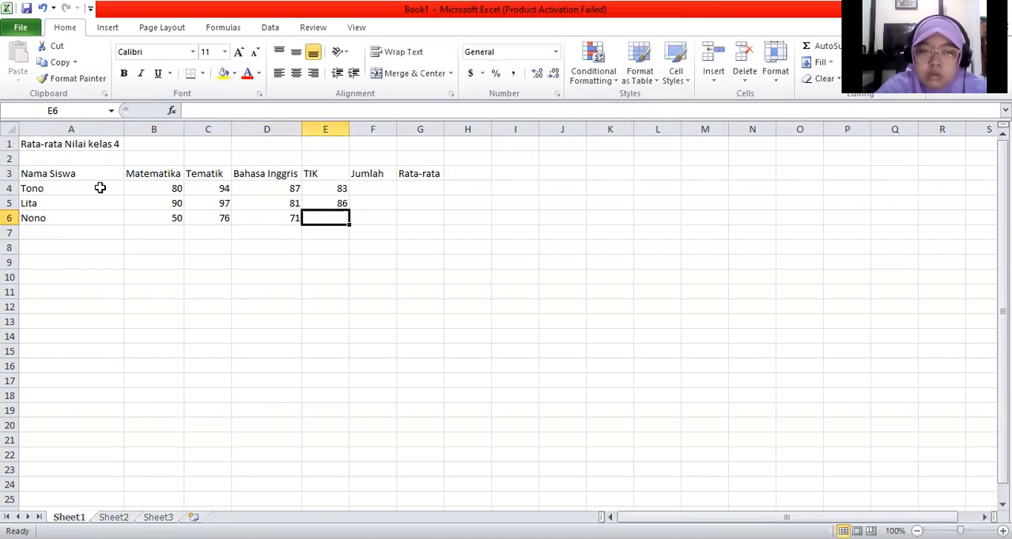
{"action": "type", "text": "7"}
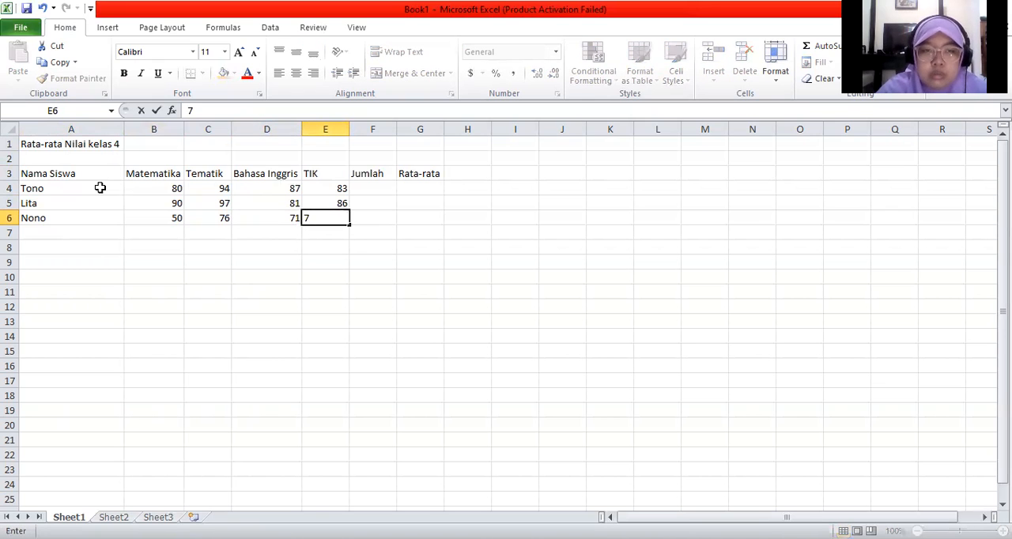
{"action": "type", "text": "5"}
{"action": "key", "text": "Tab"}
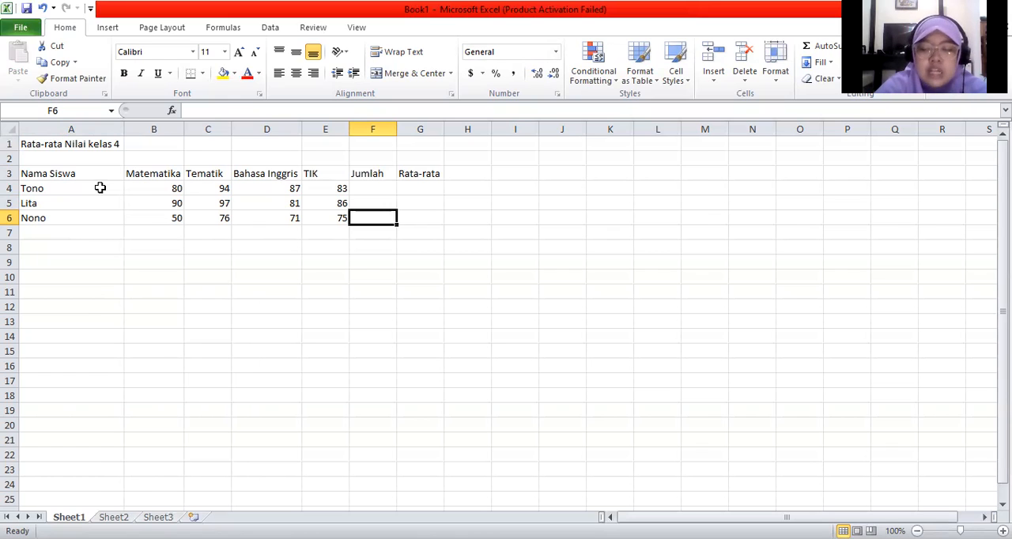
Step: Total the first student's scores in cell F4 with the formula =sum(B4:E4)
{"action": "key", "text": "Up"}
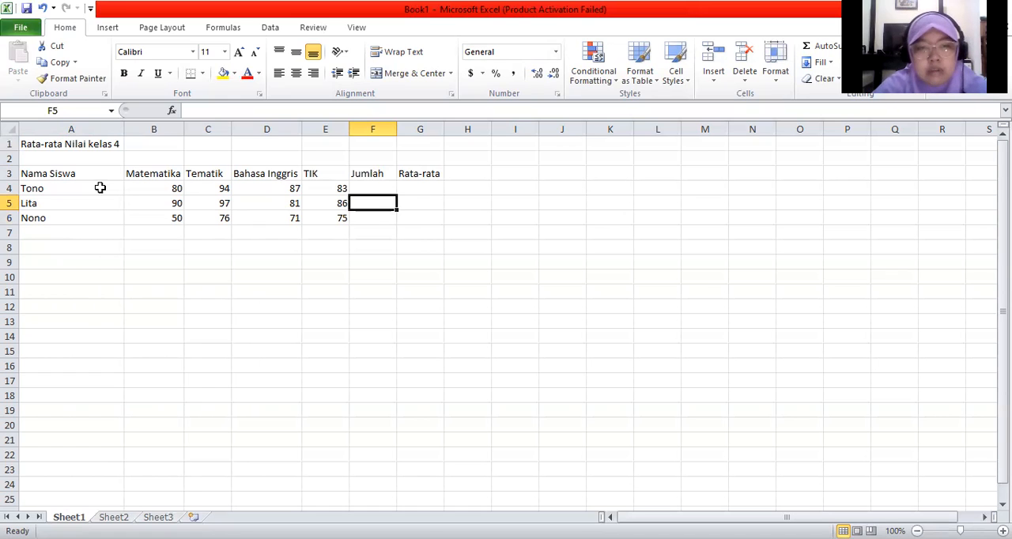
{"action": "key", "text": "Up"}
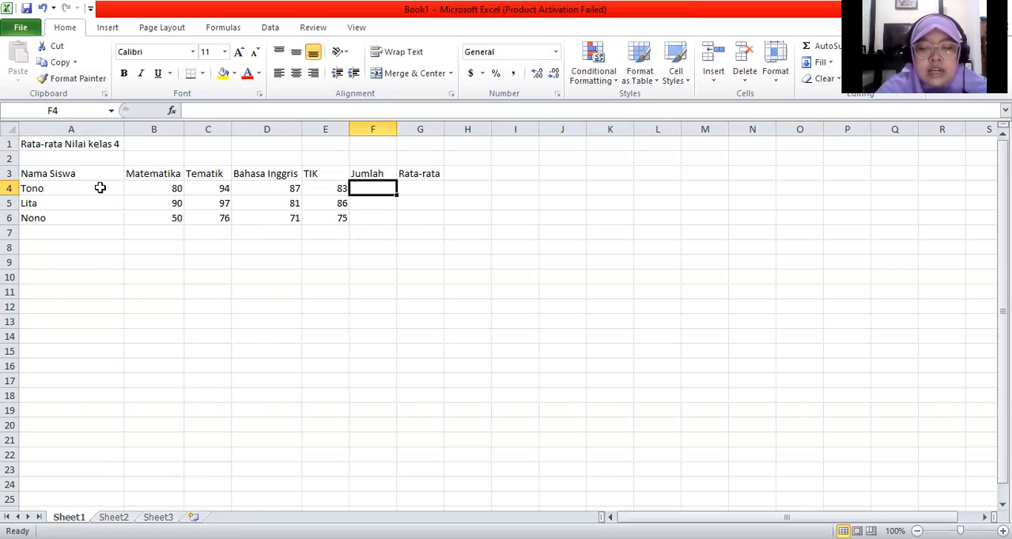
{"action": "type", "text": "="}
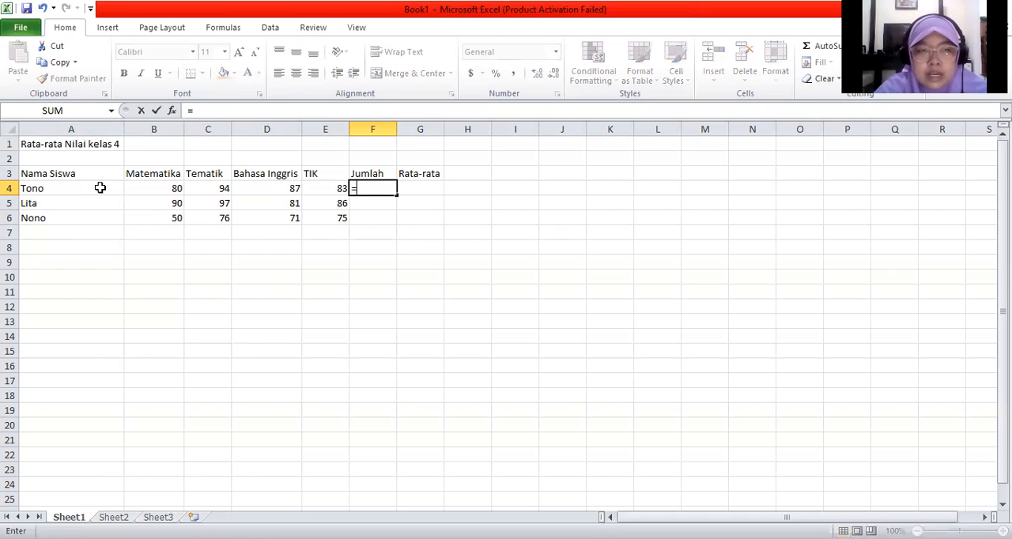
{"action": "type", "text": "sum"}
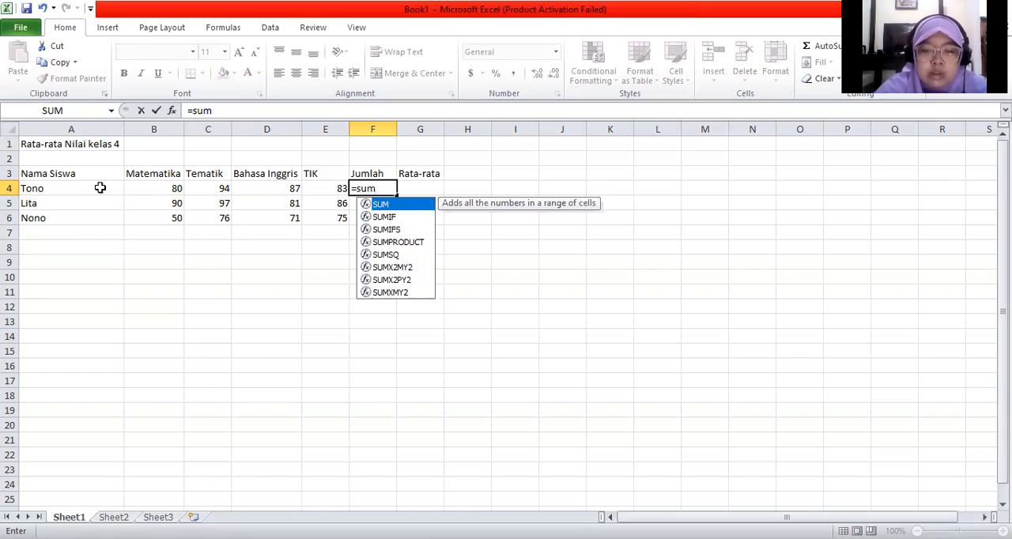
{"action": "type", "text": "("}
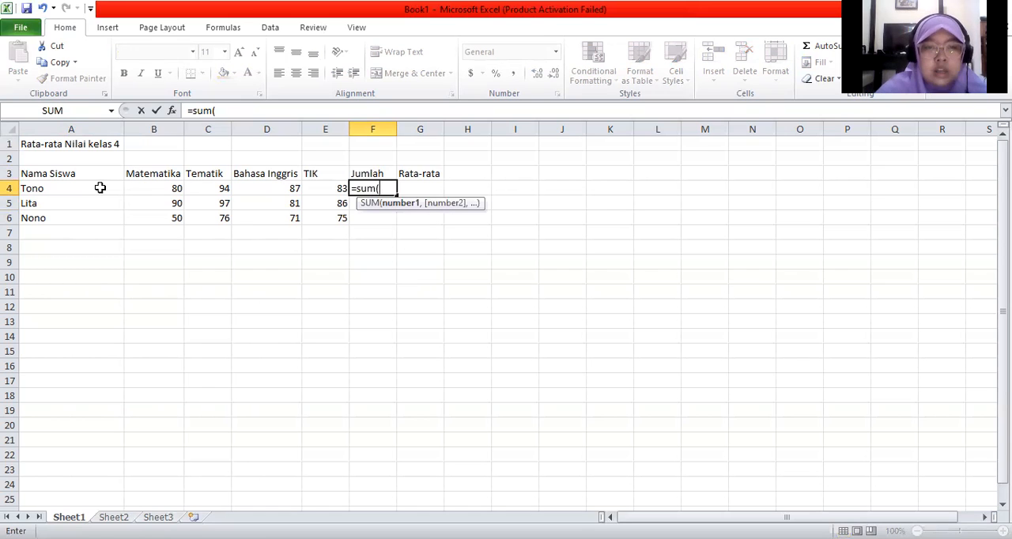
{"action": "left_click", "coordinate": [165, 188]}
{"action": "left_click_drag", "start_coordinate": [165, 188], "coordinate": [331, 188]}
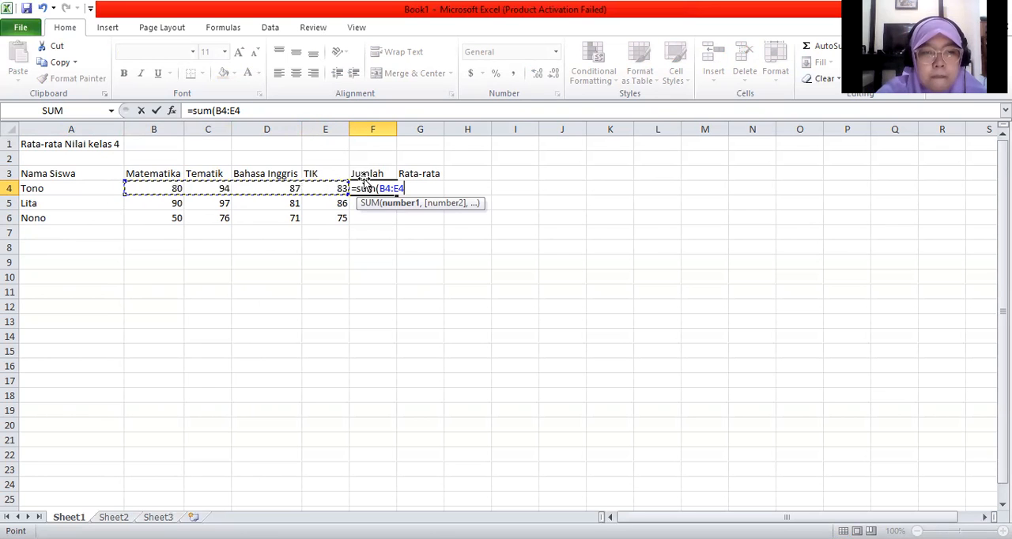
{"action": "type", "text": ")"}
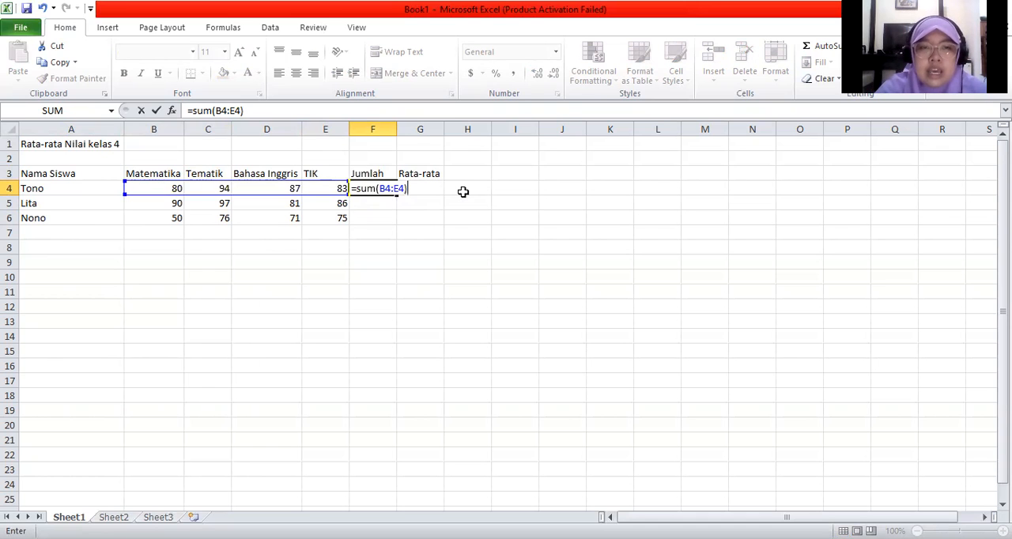
{"action": "key", "text": "Return"}
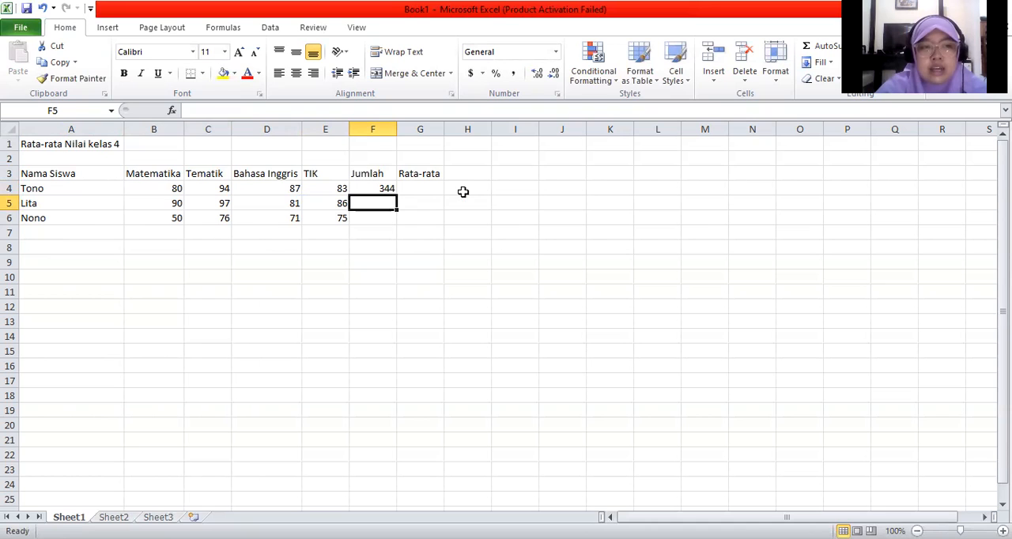
Step: Total the second student's scores in cell F5 with the formula =sum(B5:E5)
{"action": "type", "text": "="}
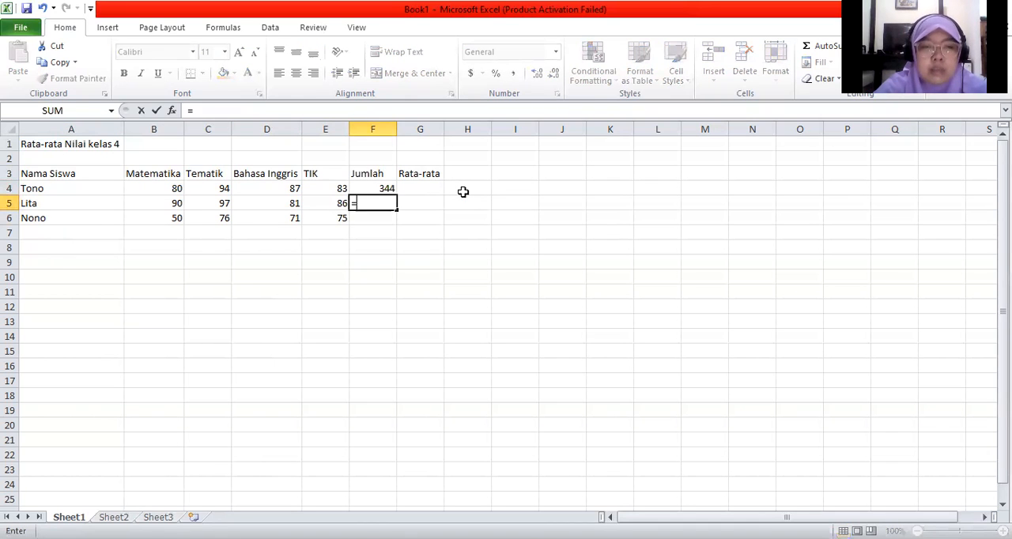
{"action": "type", "text": "sum("}
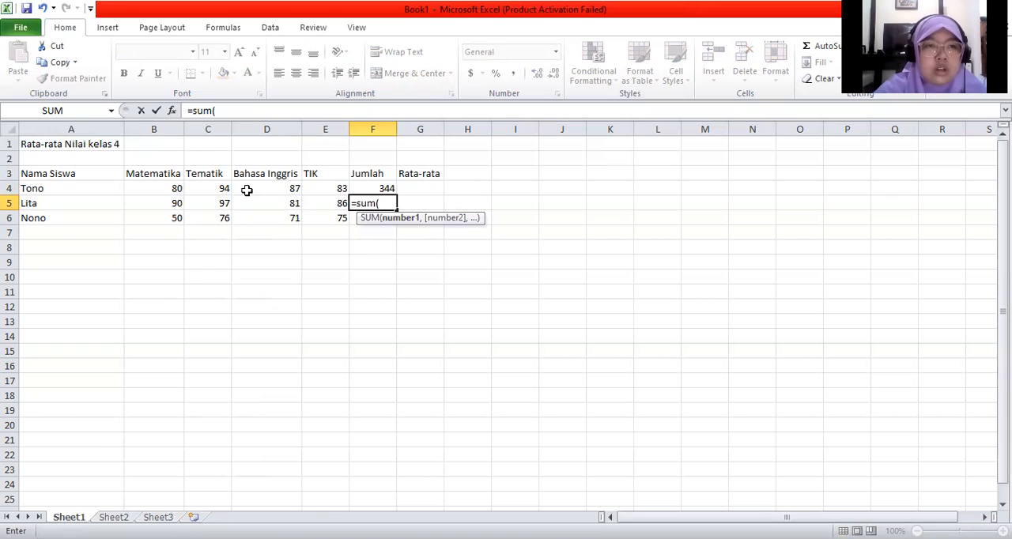
{"action": "left_click", "coordinate": [168, 203]}
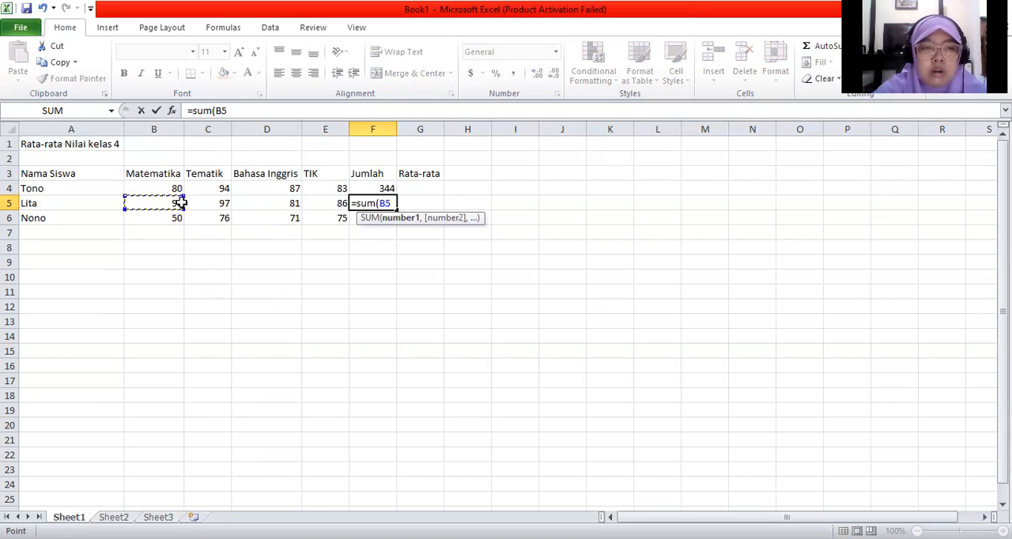
{"action": "left_click_drag", "start_coordinate": [182, 203], "coordinate": [322, 205]}
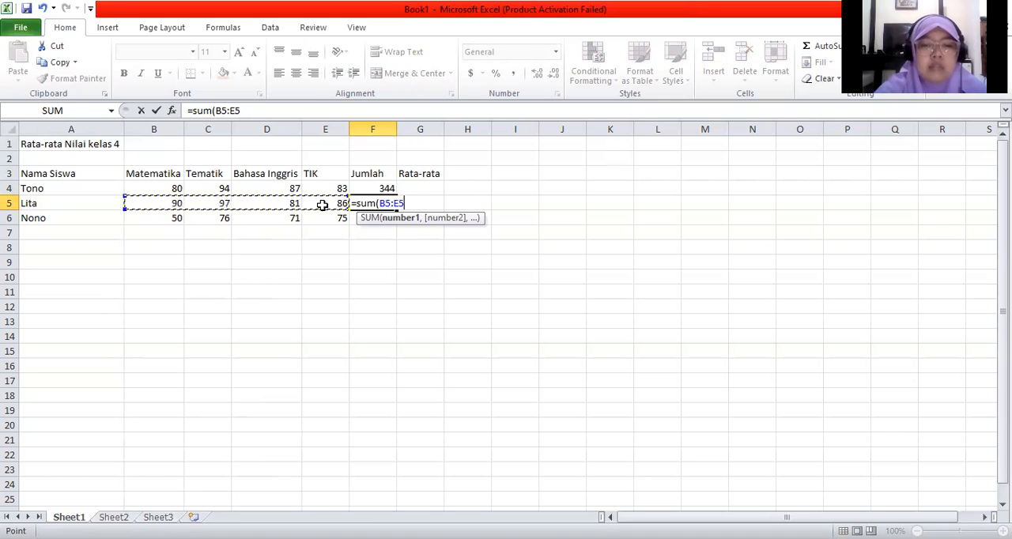
{"action": "type", "text": ")"}
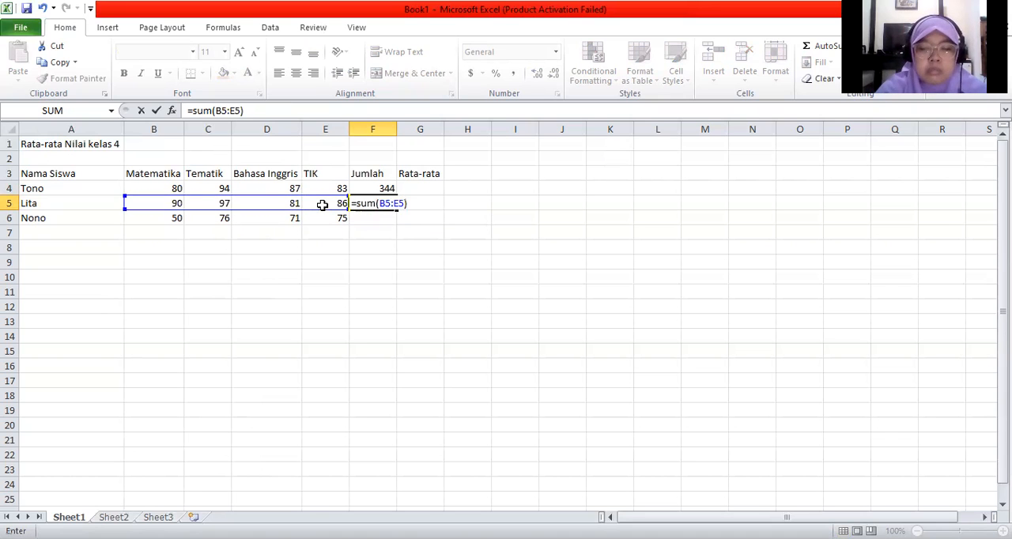
{"action": "key", "text": "Return"}
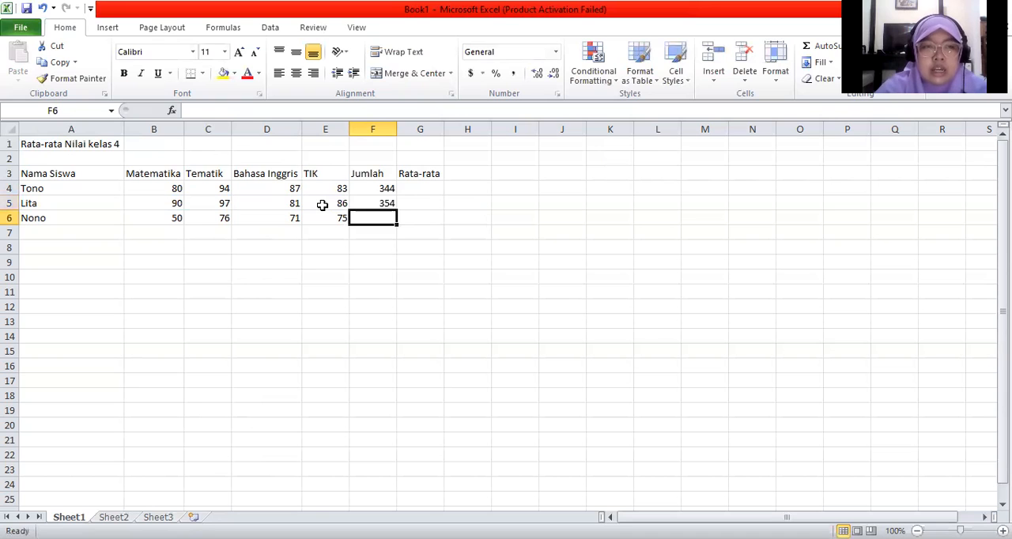
Step: Total the third student's scores in cell F6 with the formula =sum(B6:E6)
{"action": "type", "text": "=s"}
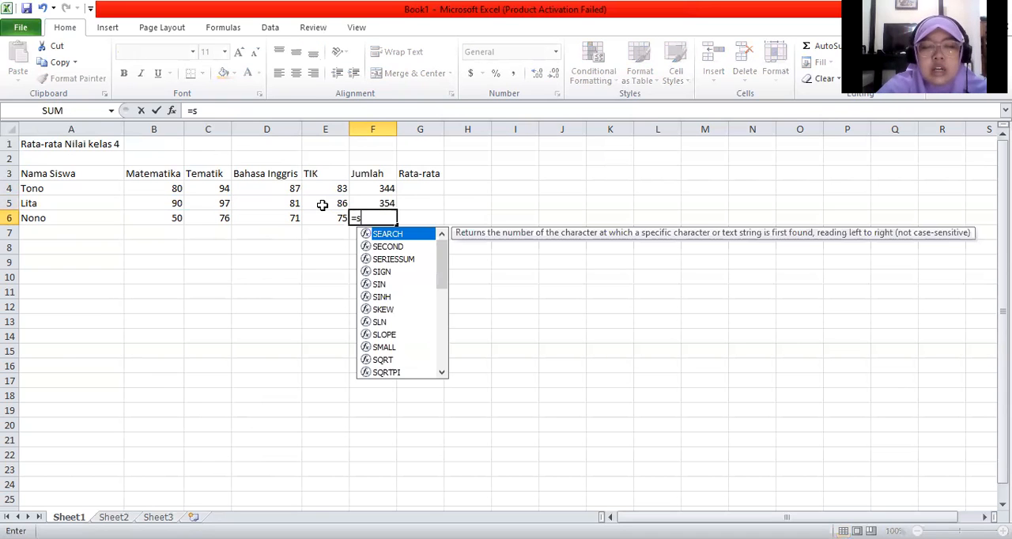
{"action": "type", "text": "um("}
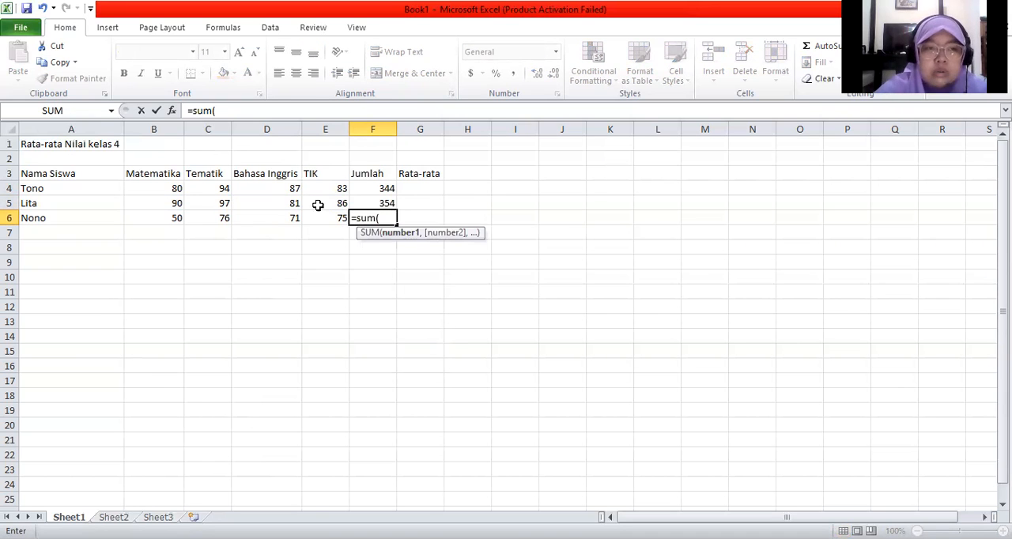
{"action": "left_click", "coordinate": [170, 219]}
{"action": "left_click_drag", "start_coordinate": [170, 219], "coordinate": [197, 219]}
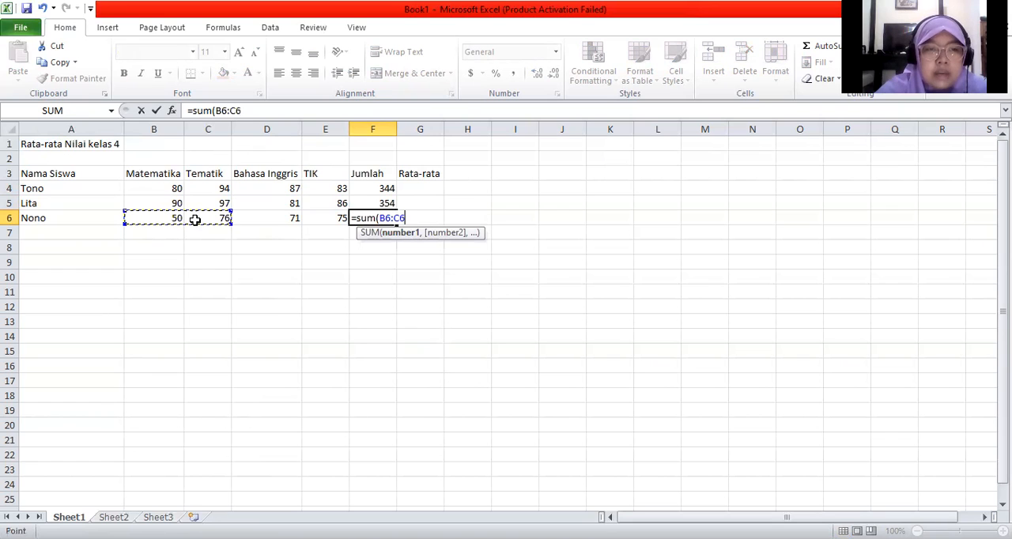
{"action": "left_click_drag", "start_coordinate": [319, 221], "coordinate": [321, 226]}
{"action": "type", "text": ")"}
{"action": "key", "text": "Return"}
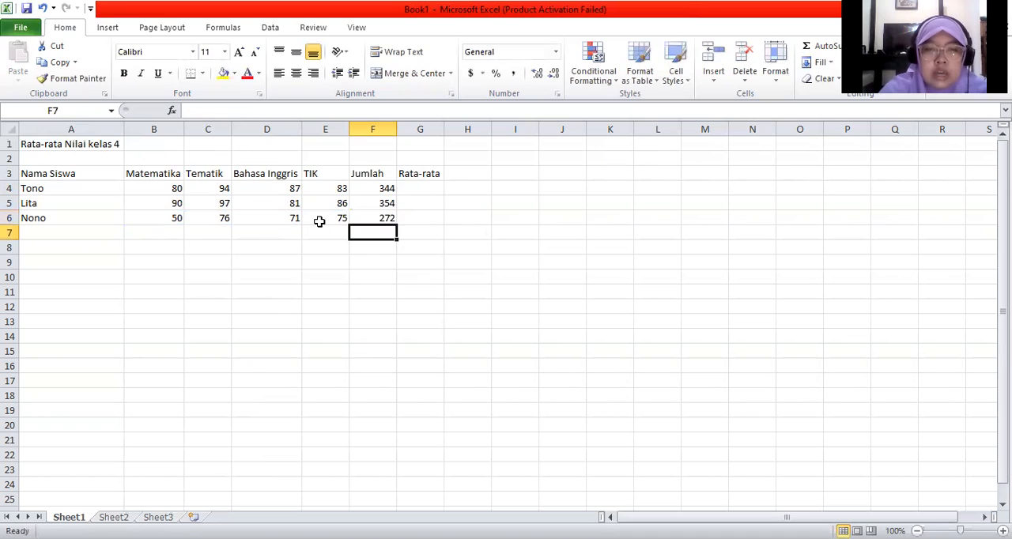
Step: Average the first student's four subject scores in cell G4 with the formula =average(B4:E4)
{"action": "left_click", "coordinate": [375, 192]}
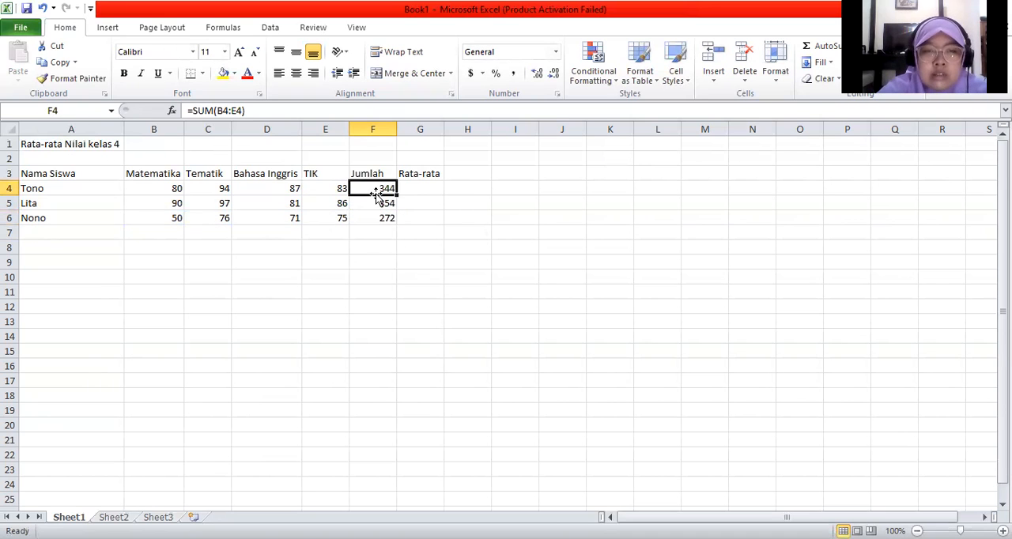
{"action": "left_click", "coordinate": [420, 189]}
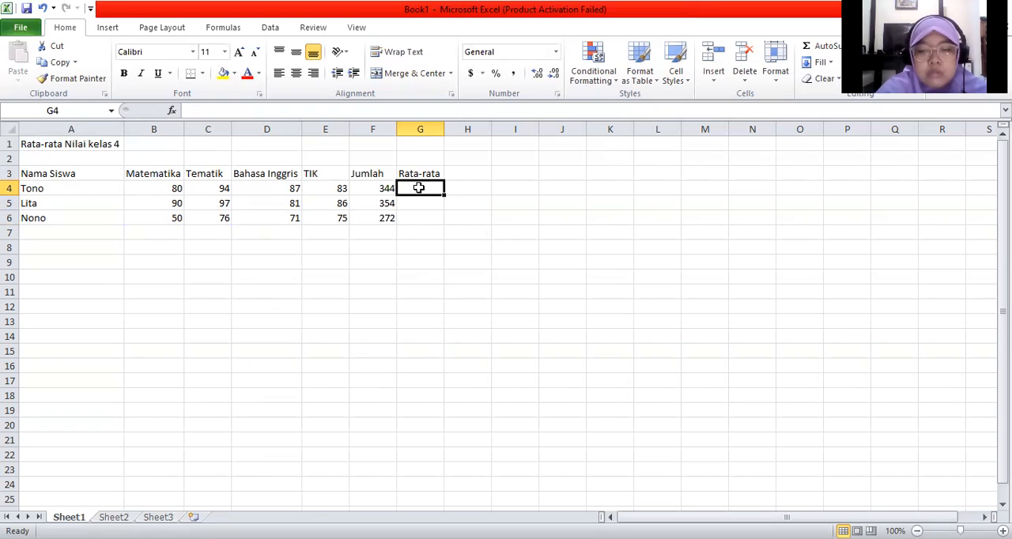
{"action": "type", "text": "="}
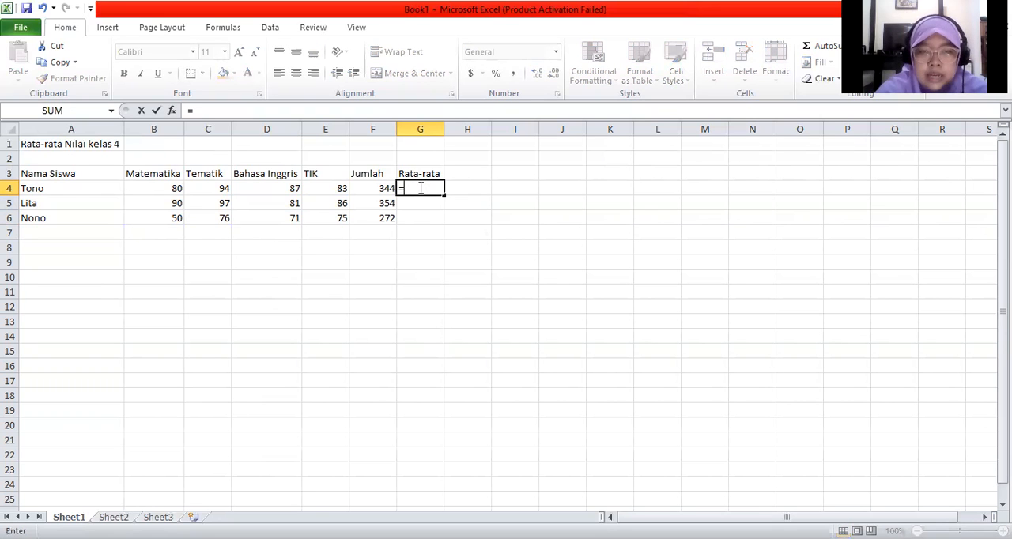
{"action": "type", "text": "a"}
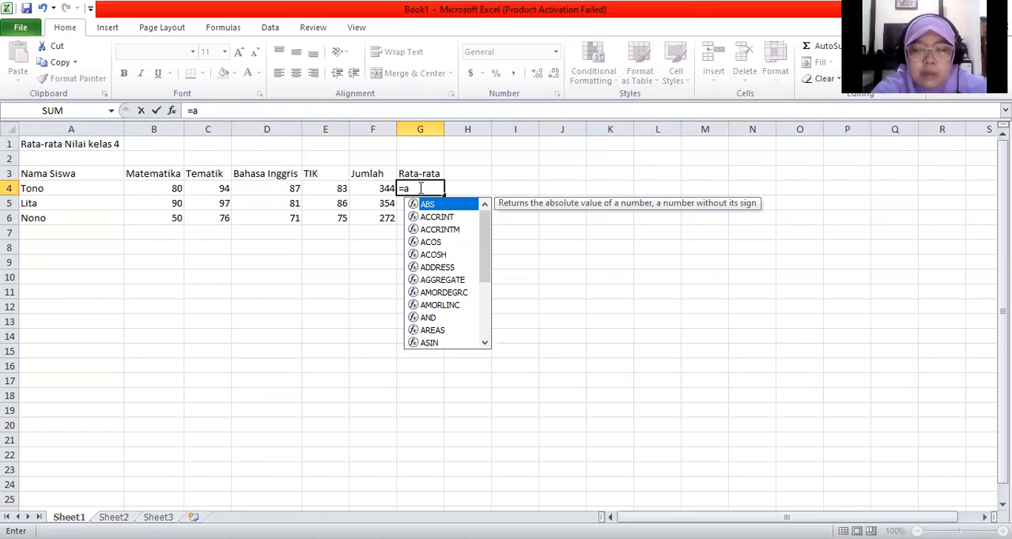
{"action": "type", "text": "ve"}
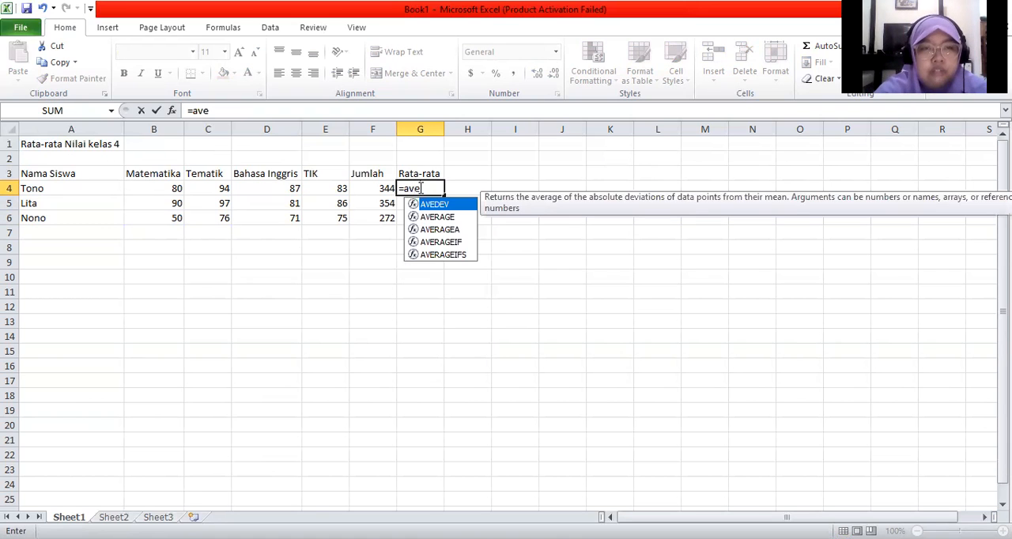
{"action": "type", "text": "rage"}
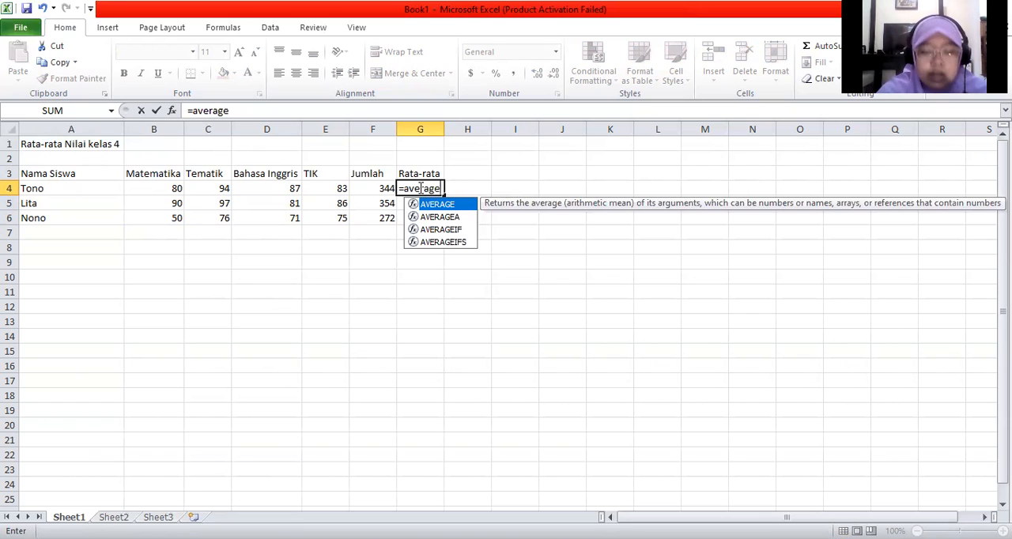
{"action": "type", "text": "("}
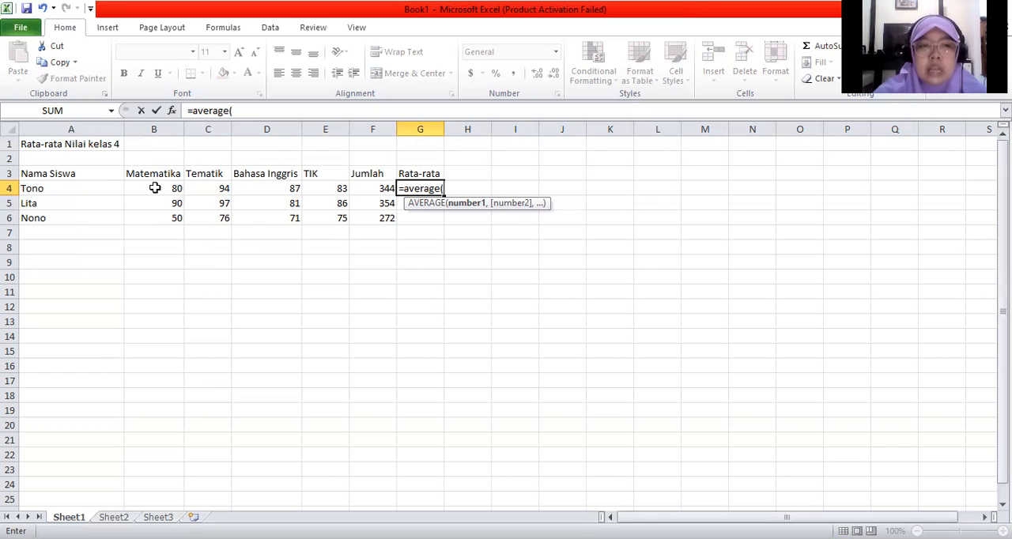
{"action": "left_click_drag", "start_coordinate": [155, 188], "coordinate": [335, 190]}
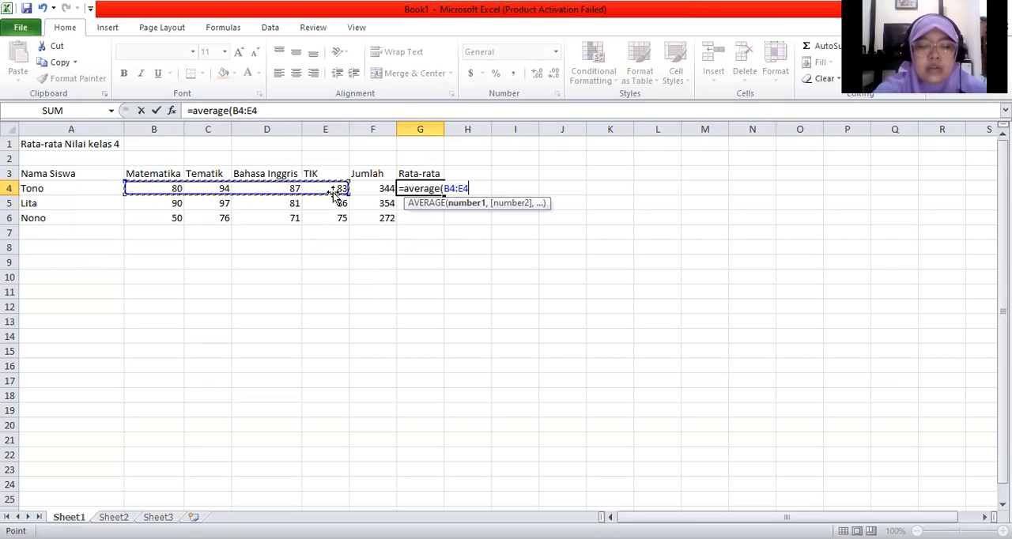
{"action": "type", "text": ")"}
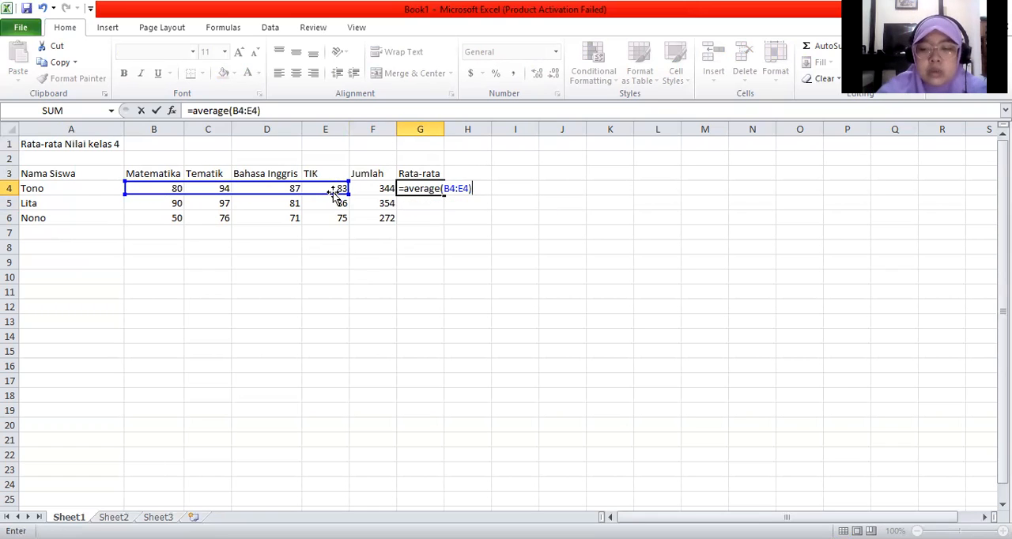
{"action": "key", "text": "Return"}
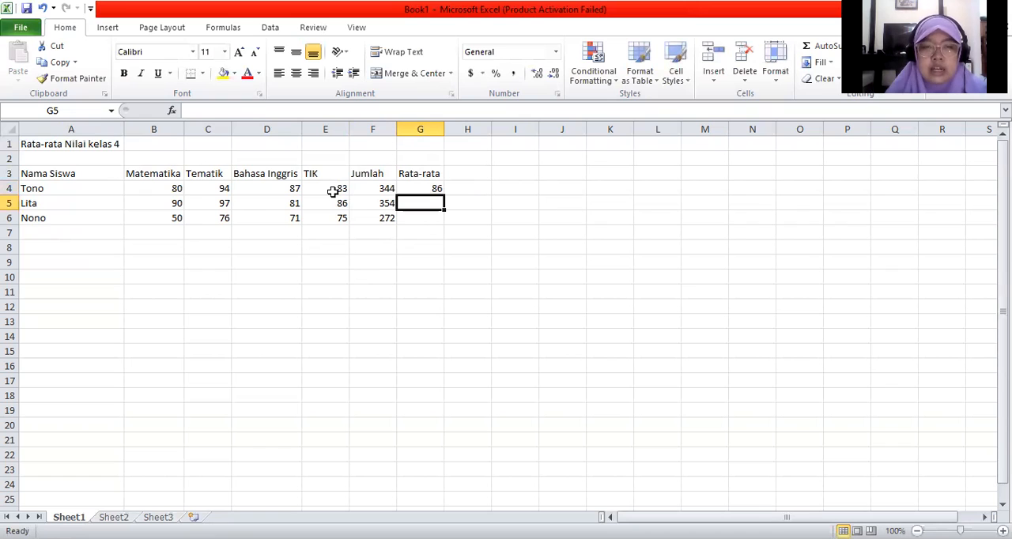
Step: Average the second student's four subject scores in cell G5 with the formula =average(B5:E5)
{"action": "left_click", "coordinate": [426, 188]}
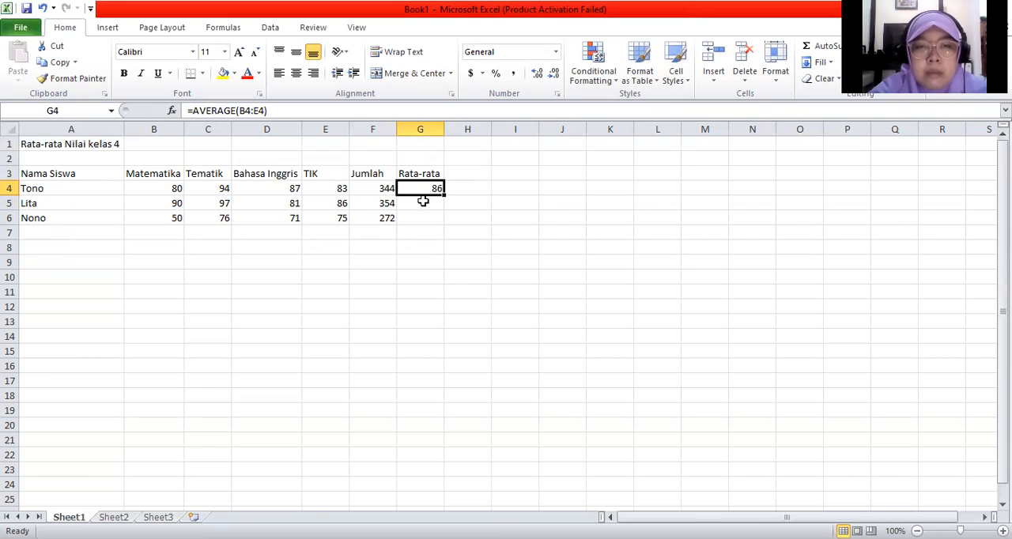
{"action": "left_click", "coordinate": [423, 203]}
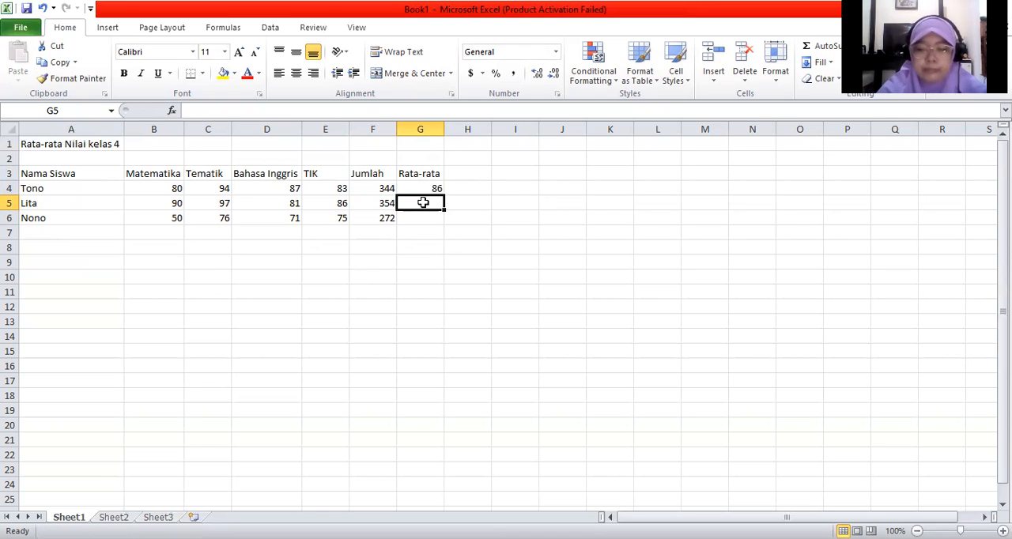
{"action": "type", "text": "="}
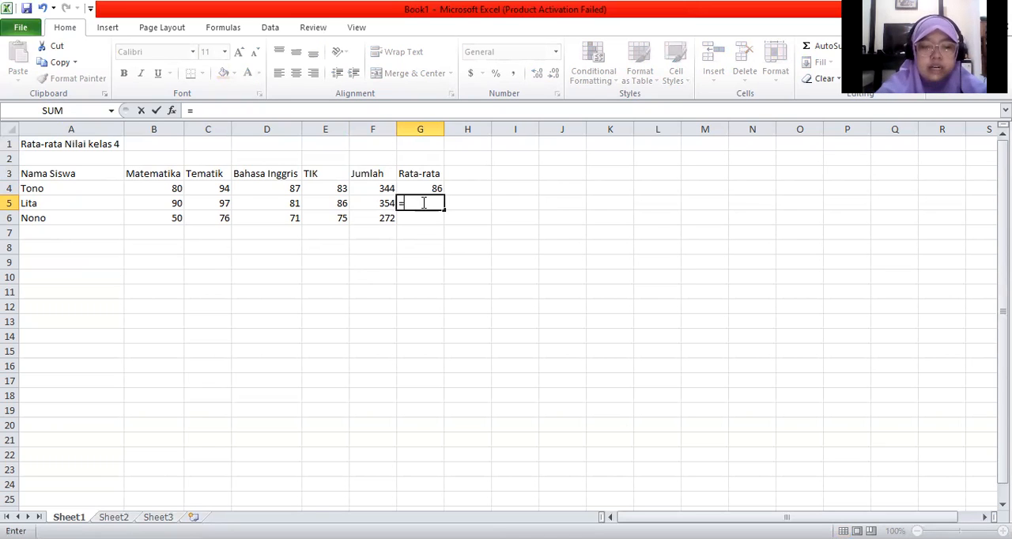
{"action": "type", "text": "a"}
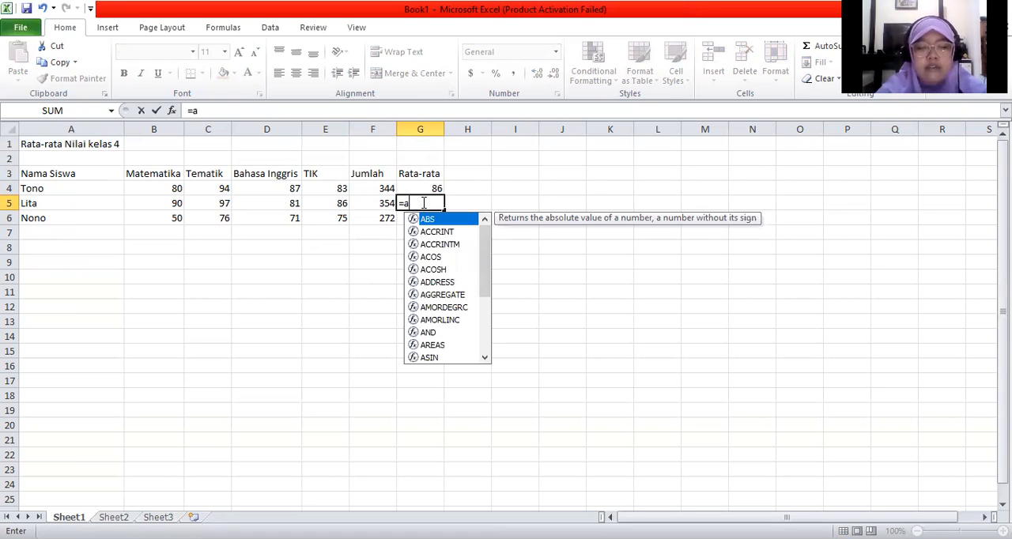
{"action": "type", "text": "vr"}
{"action": "key", "text": "BackSpace"}
{"action": "type", "text": "e"}
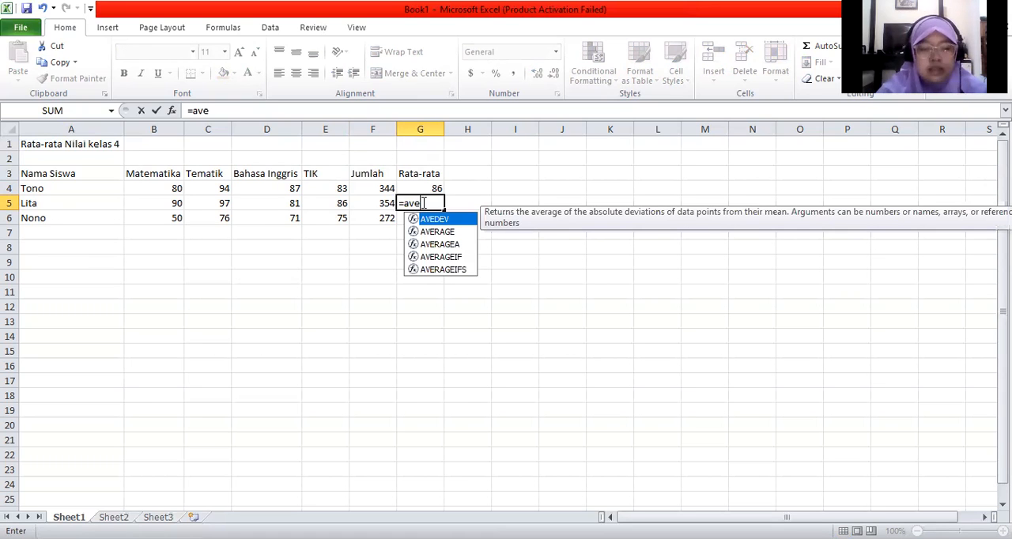
{"action": "type", "text": "rage("}
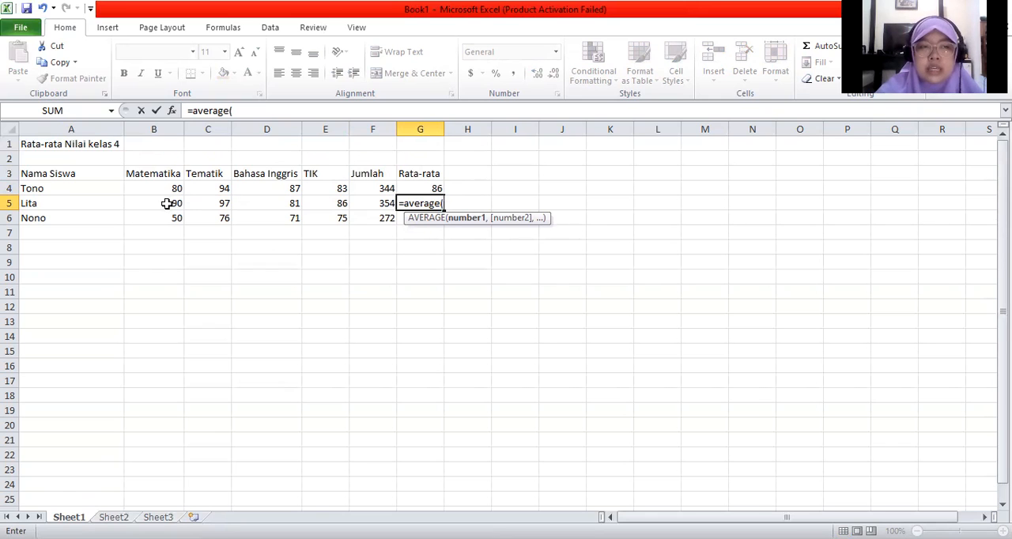
{"action": "left_click_drag", "start_coordinate": [167, 204], "coordinate": [323, 205]}
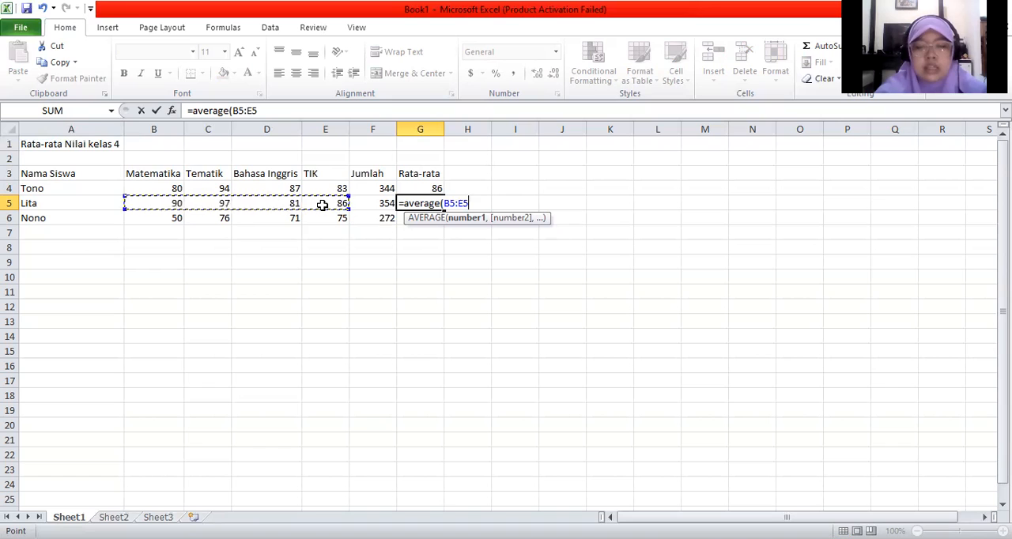
{"action": "type", "text": ")"}
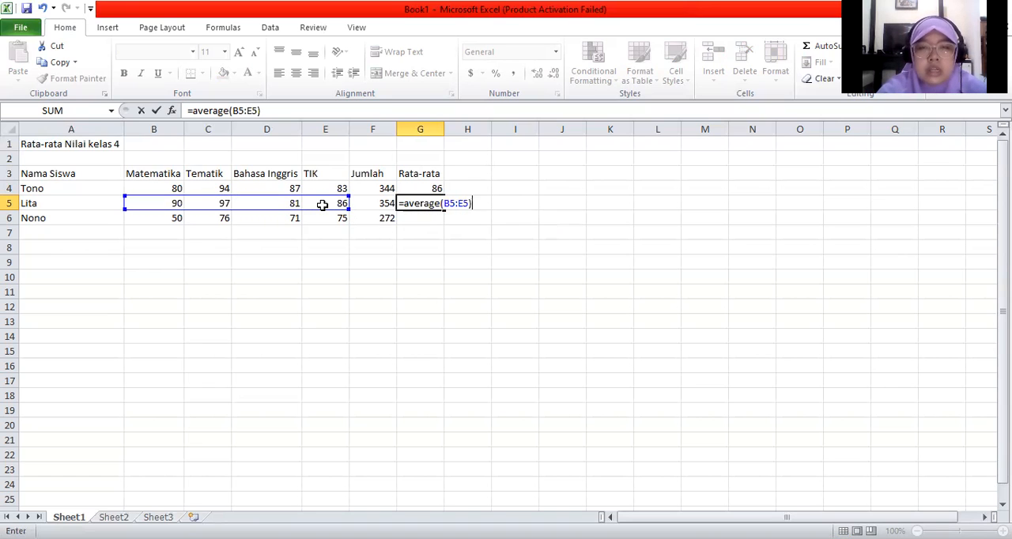
{"action": "key", "text": "Return"}
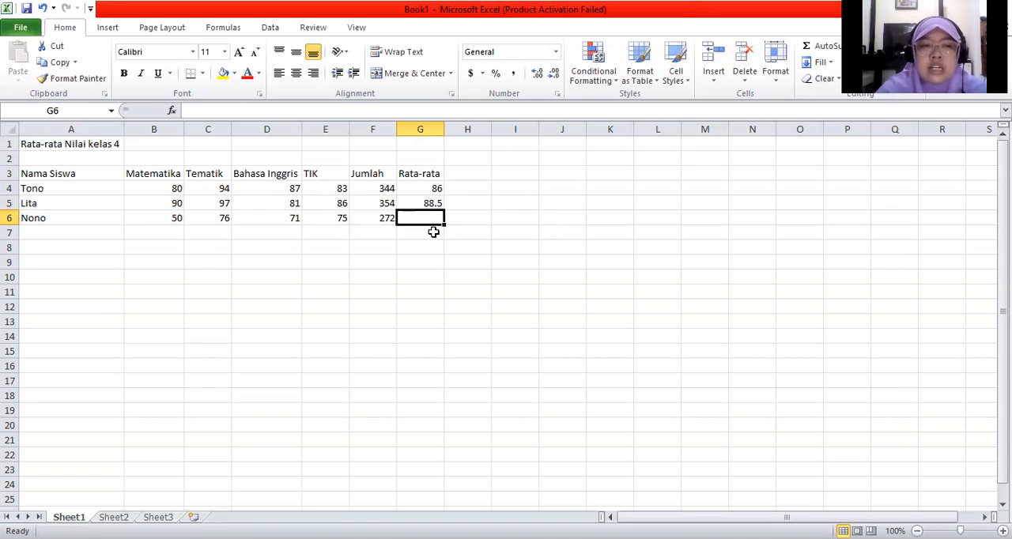
Step: Average the third student's four subject scores in cell G6 with the formula =average(B6:E6)
{"action": "type", "text": "=a"}
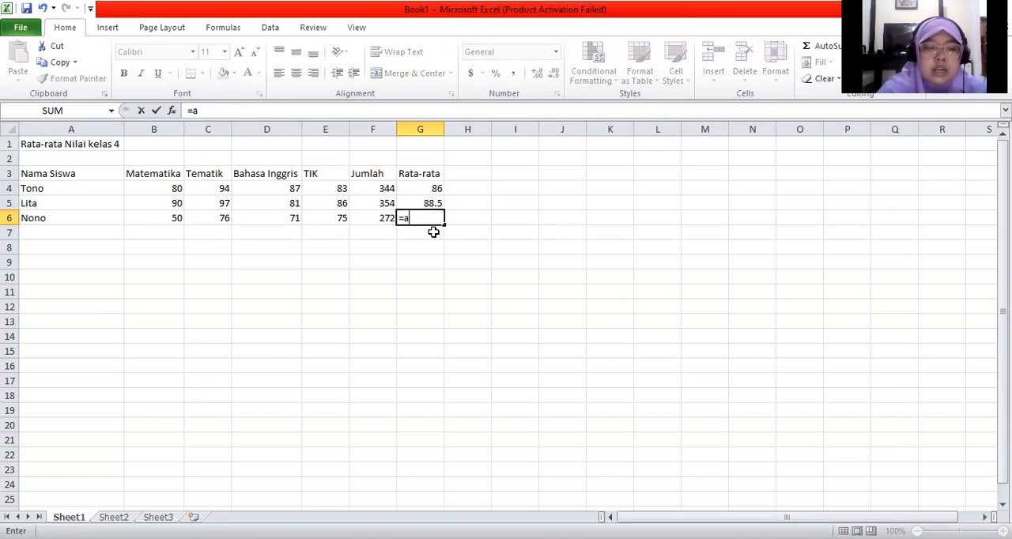
{"action": "type", "text": "verage("}
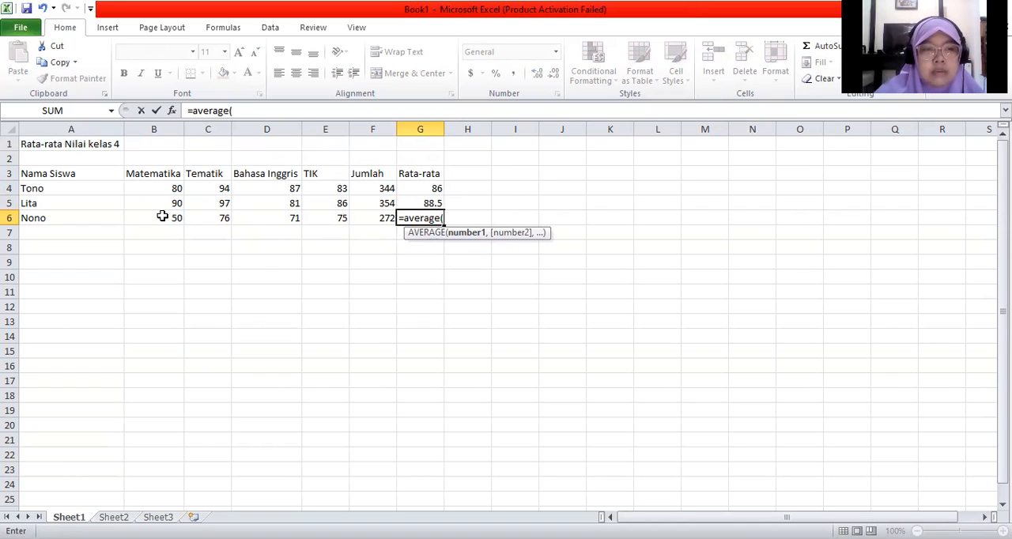
{"action": "left_click_drag", "start_coordinate": [162, 216], "coordinate": [198, 212]}
{"action": "left_click_drag", "start_coordinate": [262, 223], "coordinate": [317, 224]}
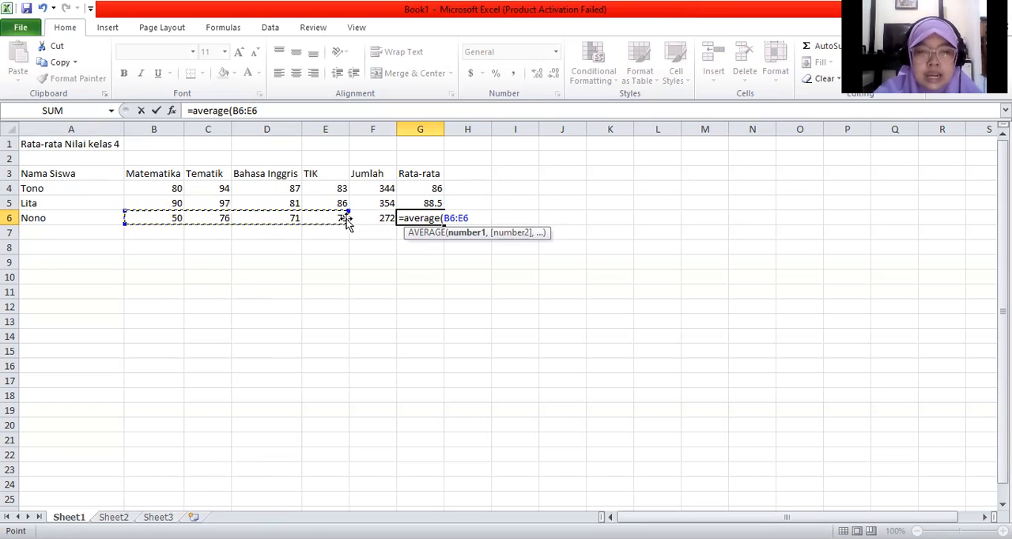
{"action": "type", "text": ")"}
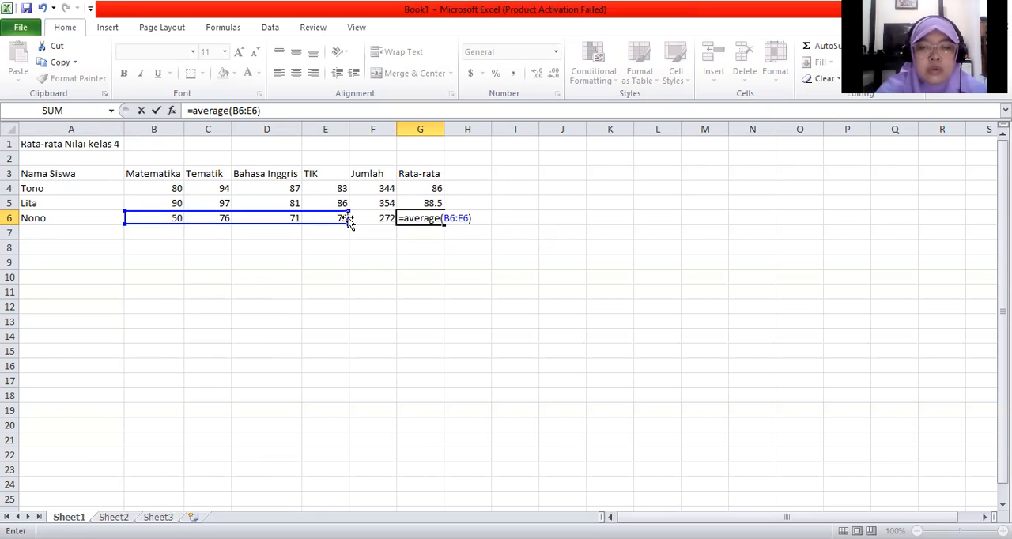
{"action": "key", "text": "Return"}
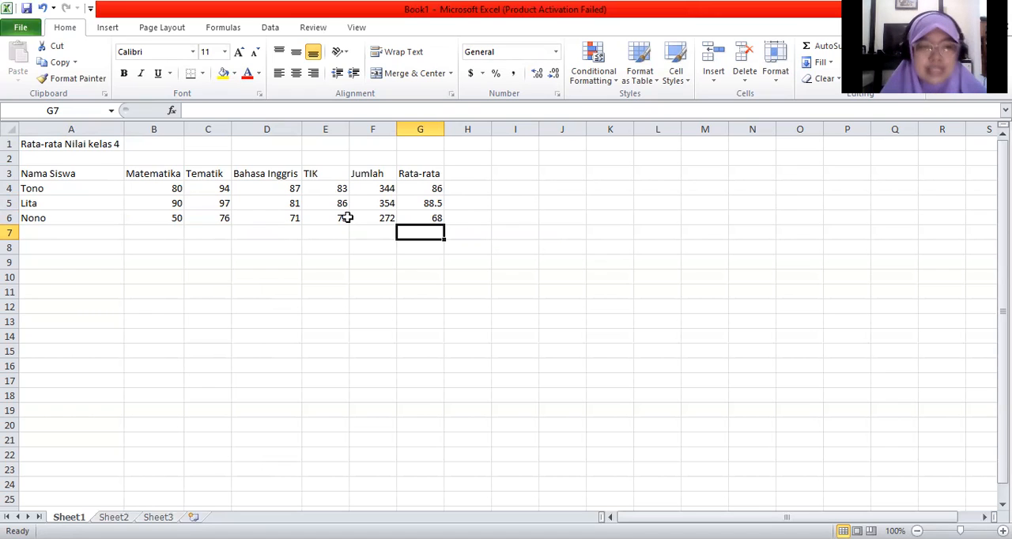
{"action": "left_click", "coordinate": [155, 228]}
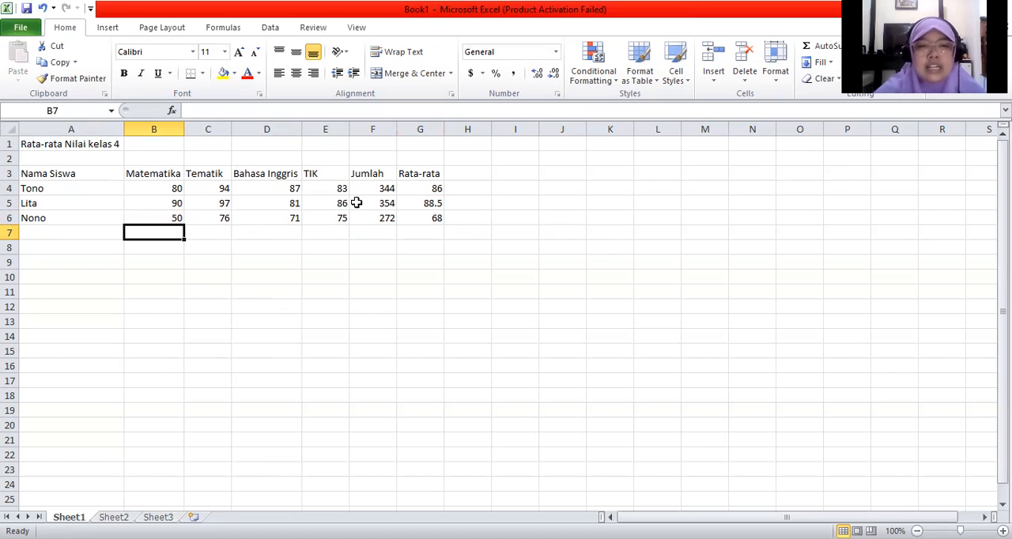
{"action": "left_click", "coordinate": [424, 187]}
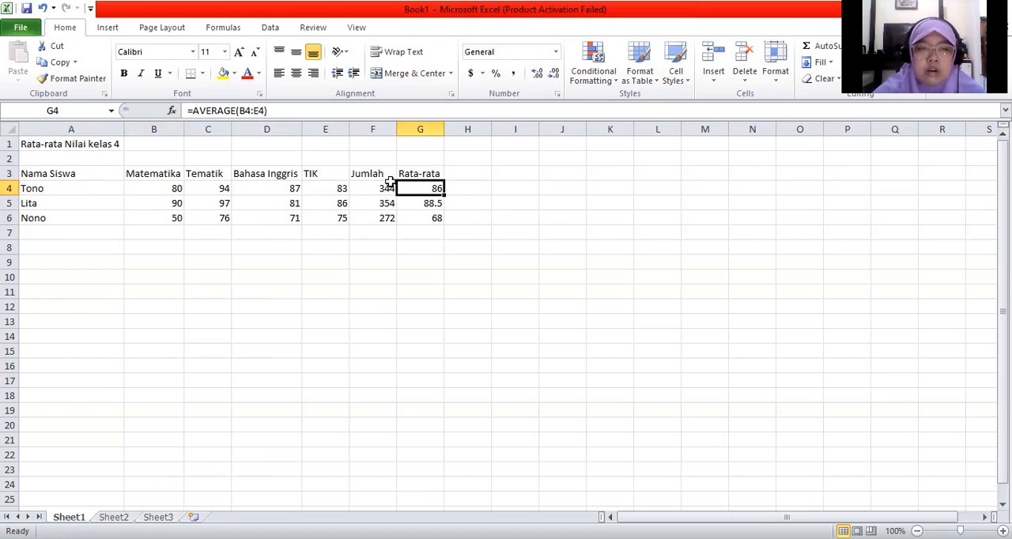
{"action": "left_click", "coordinate": [432, 206]}
{"action": "left_click", "coordinate": [431, 217]}
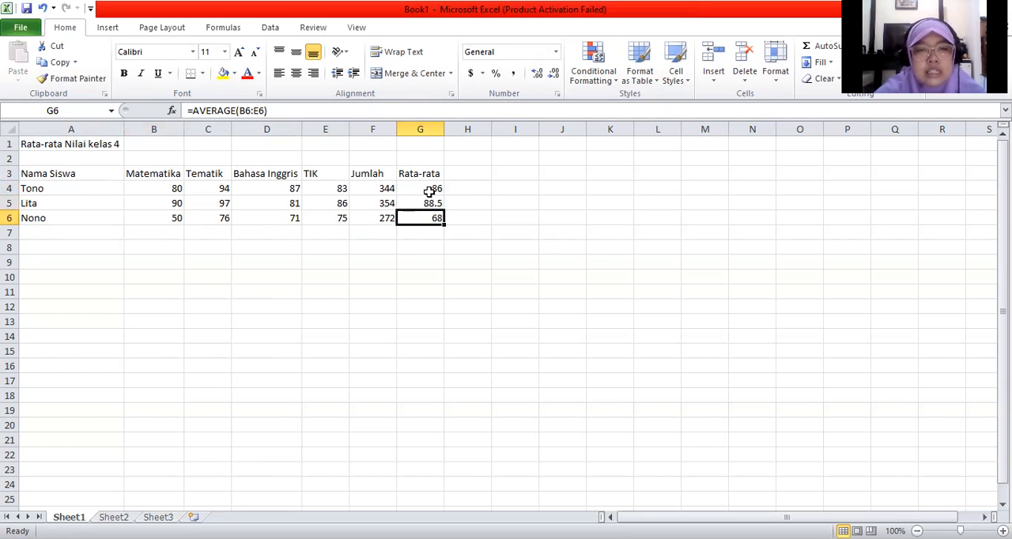
Step: Average the three students' Matematika scores in cell B7 with the formula =average(B4:B6)
{"action": "left_click", "coordinate": [146, 234]}
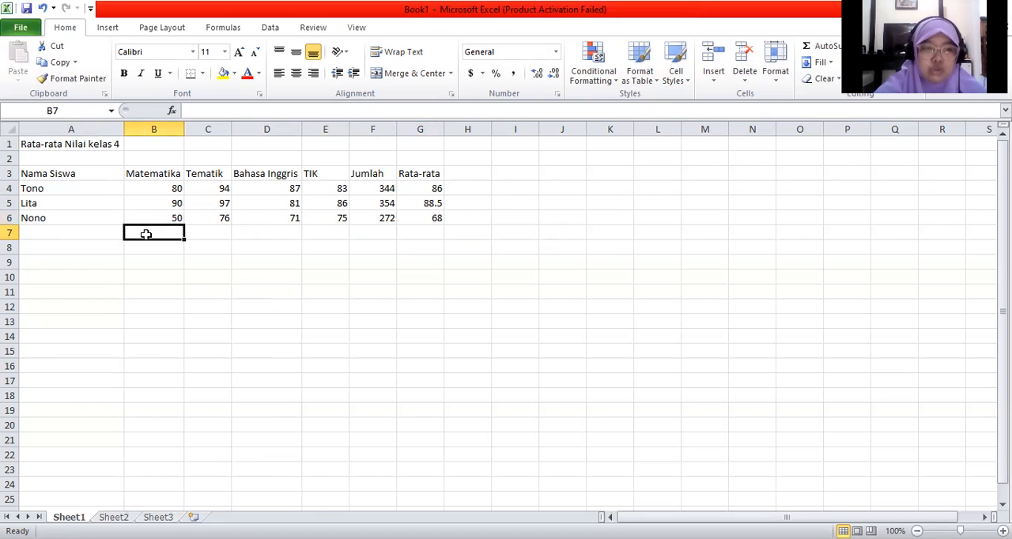
{"action": "type", "text": "="}
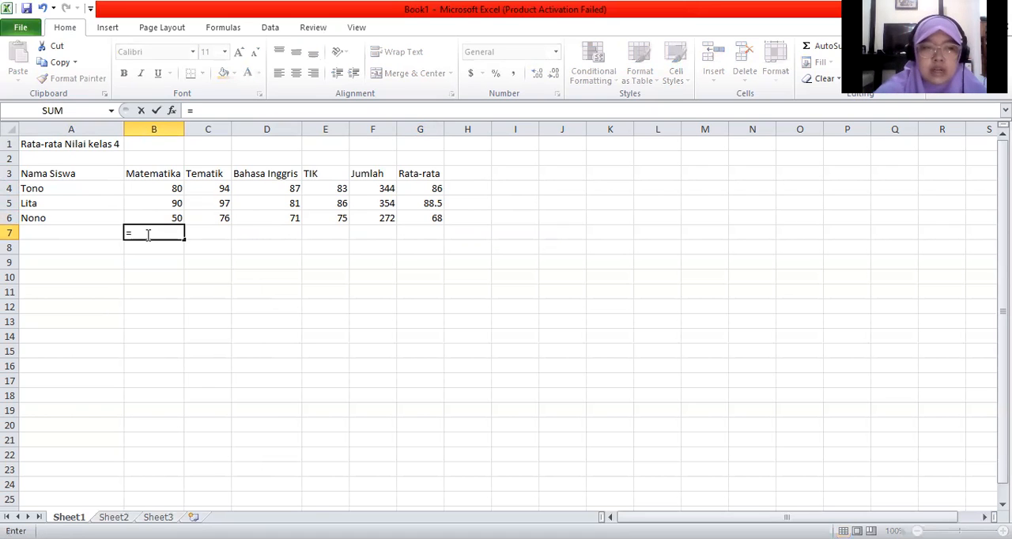
{"action": "type", "text": "a"}
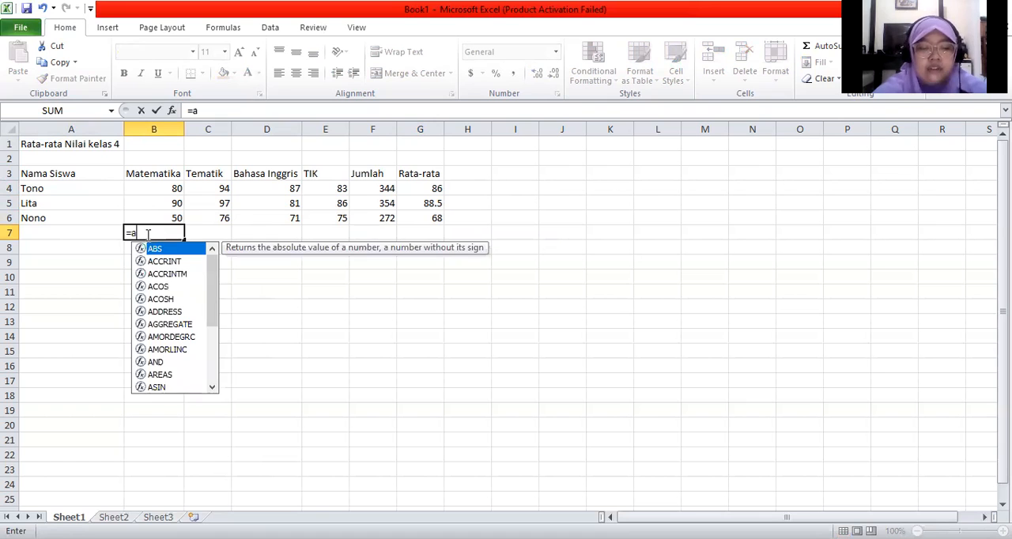
{"action": "type", "text": "verage("}
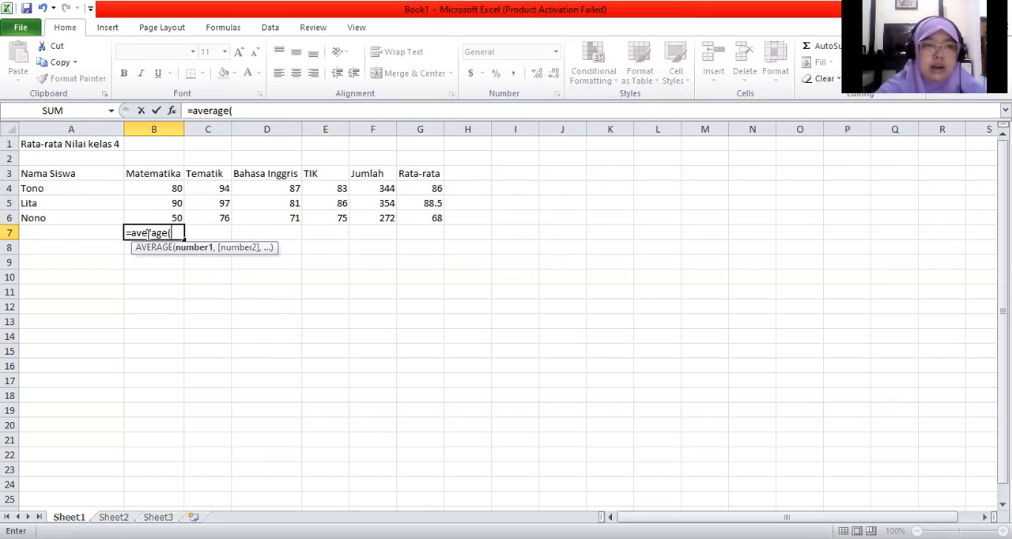
{"action": "left_click_drag", "start_coordinate": [156, 186], "coordinate": [160, 216]}
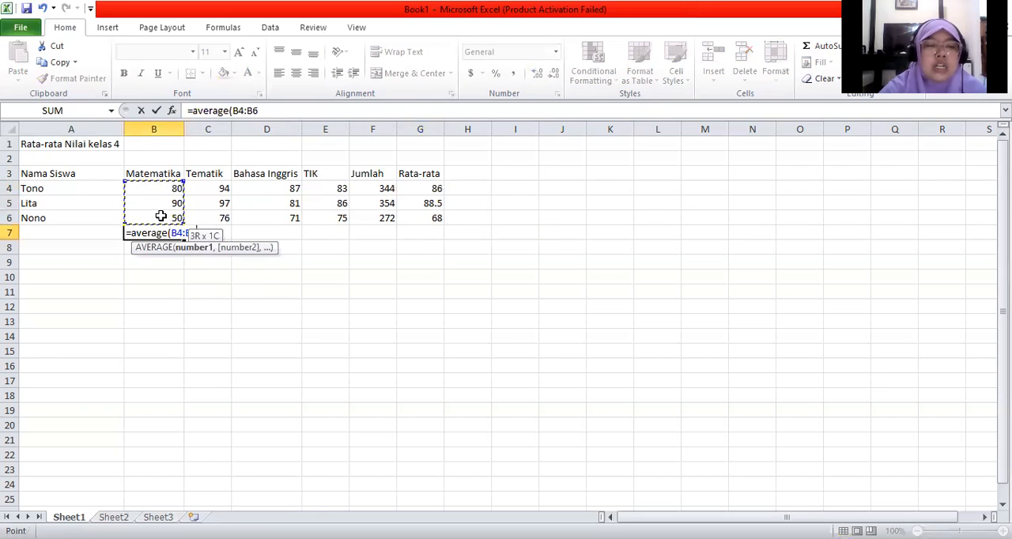
{"action": "left_click_drag", "start_coordinate": [161, 216], "coordinate": [160, 216]}
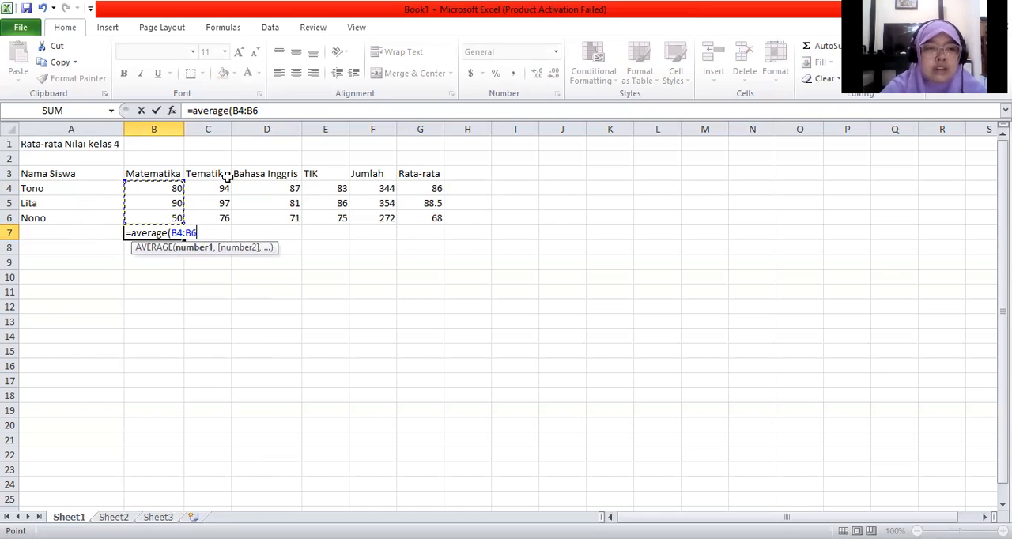
{"action": "type", "text": ")"}
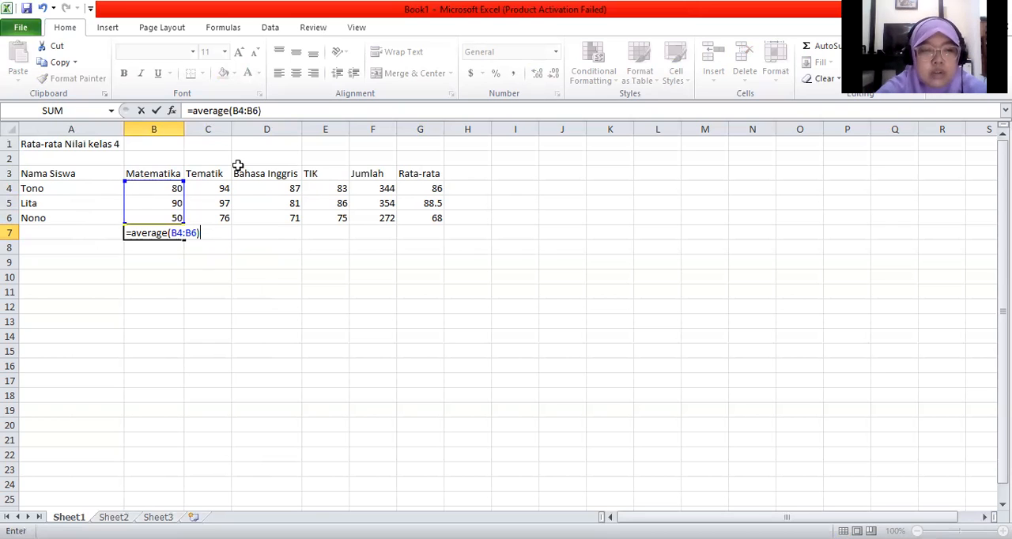
{"action": "key", "text": "Return"}
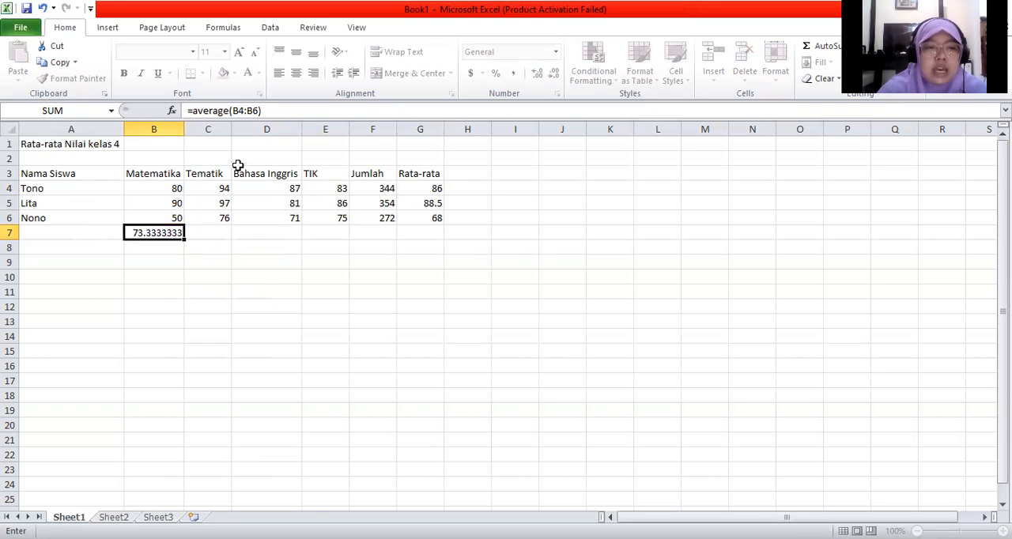
Step: Reduce the Matematika average in cell B7 to one decimal place
{"action": "left_click", "coordinate": [162, 234]}
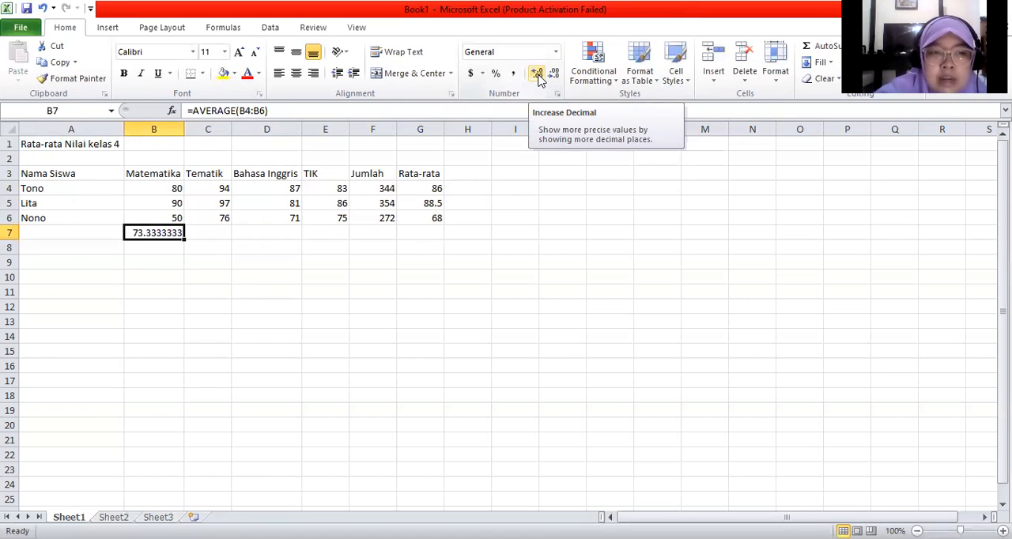
{"action": "left_click", "coordinate": [538, 75]}
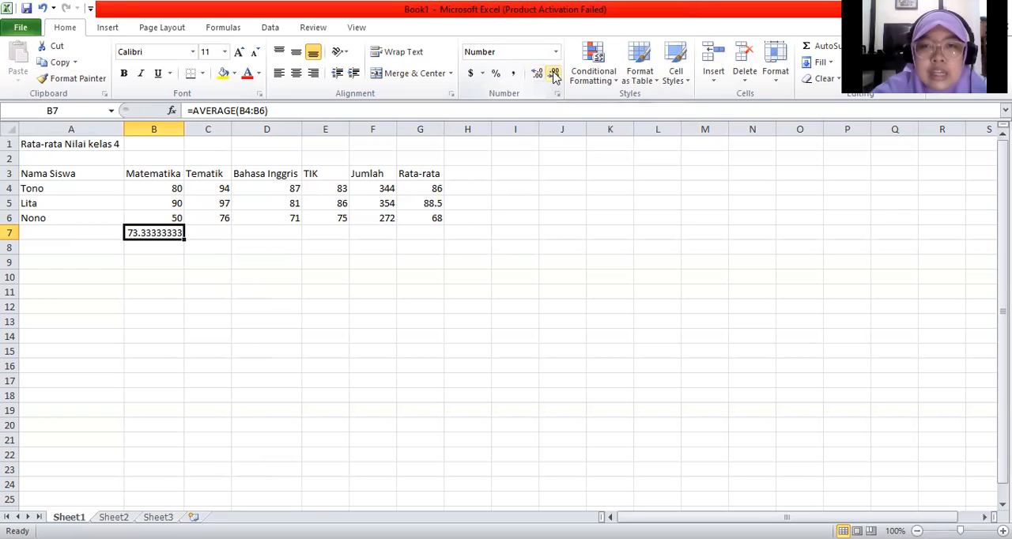
{"action": "left_click", "coordinate": [555, 74]}
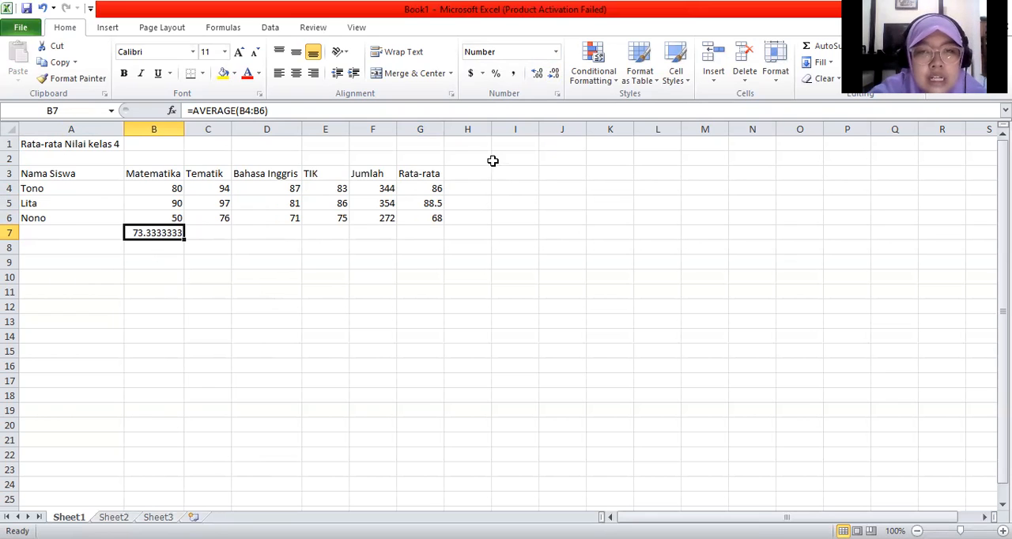
{"action": "left_click", "coordinate": [555, 74]}
{"action": "left_click", "coordinate": [555, 75]}
{"action": "left_click", "coordinate": [555, 75]}
{"action": "left_click", "coordinate": [555, 74]}
{"action": "left_click", "coordinate": [555, 74]}
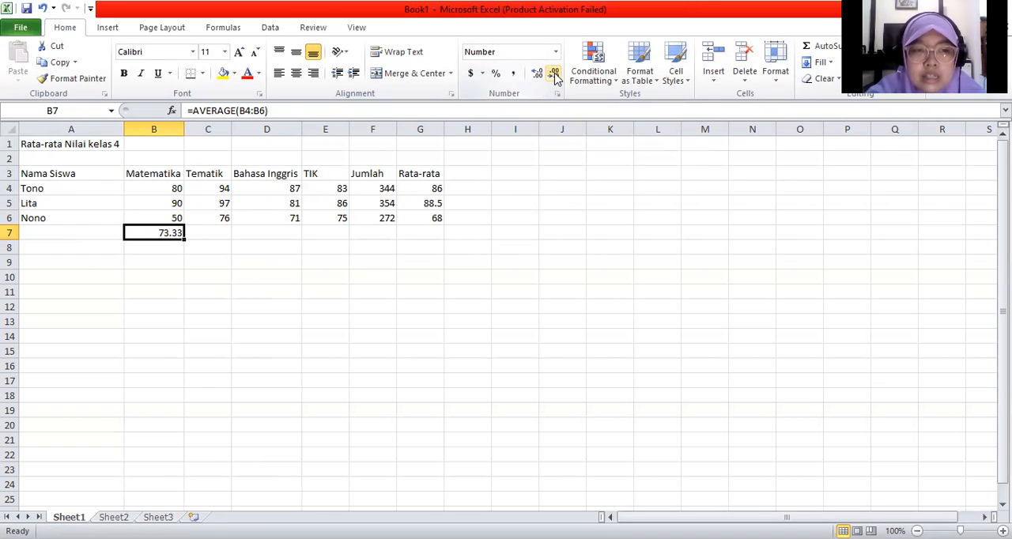
{"action": "left_click", "coordinate": [556, 74]}
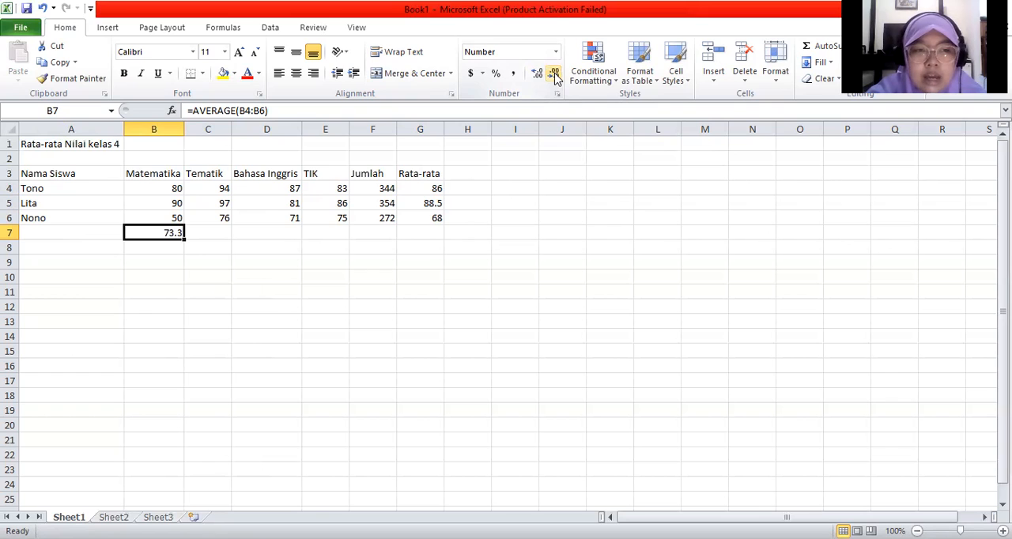
Step: Average the three students' Tematik scores in cell C7 with the formula =average(C4:C6)
{"action": "left_click", "coordinate": [203, 231]}
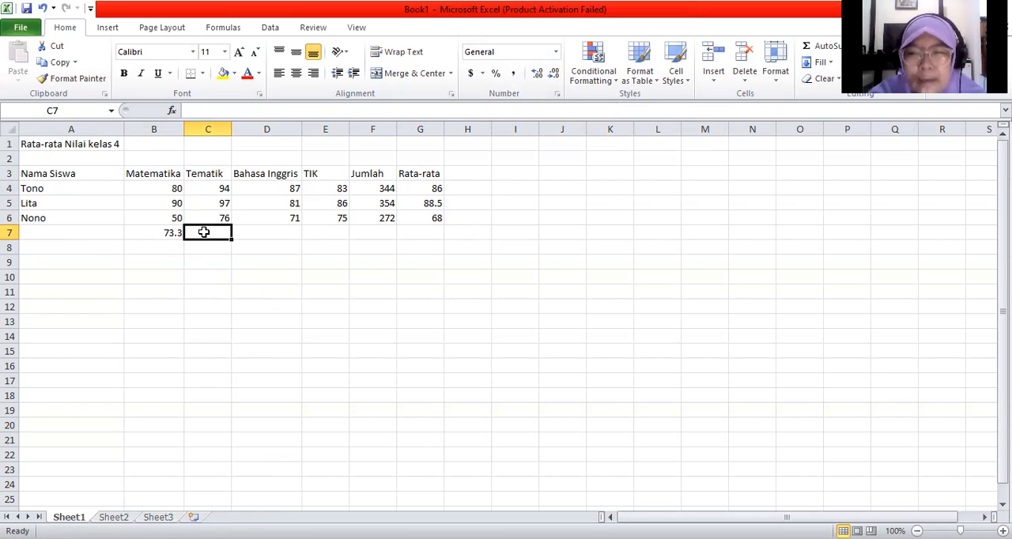
{"action": "type", "text": "="}
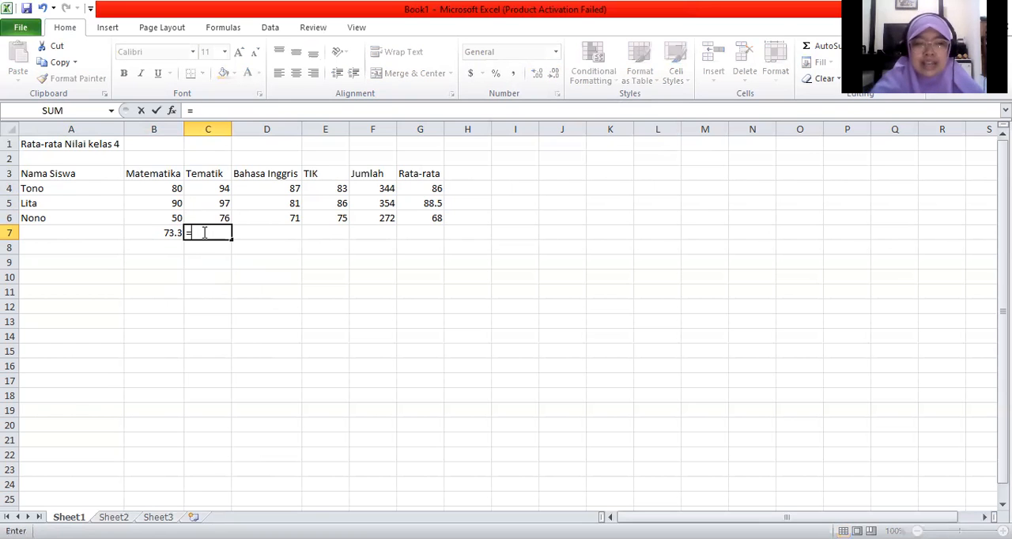
{"action": "type", "text": "a"}
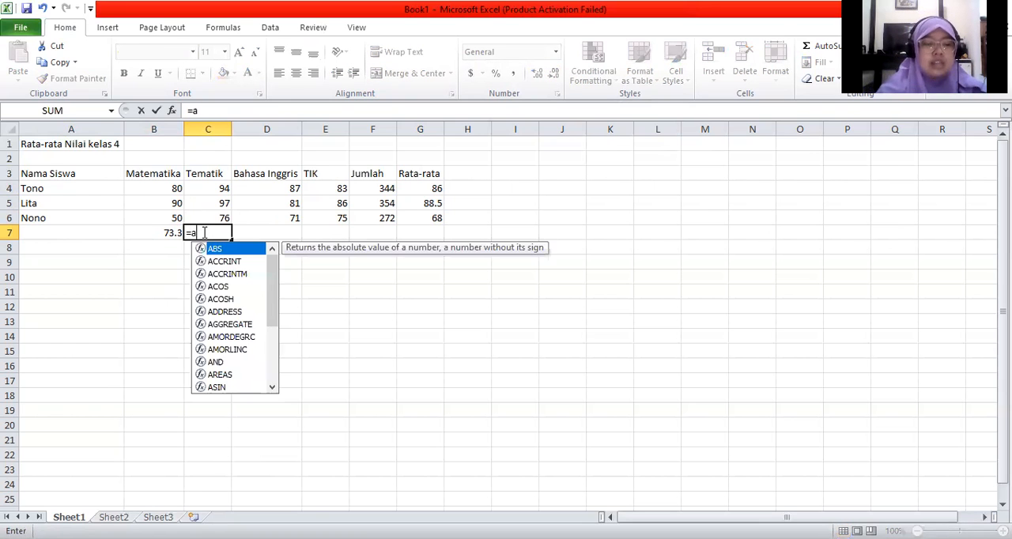
{"action": "type", "text": "verage("}
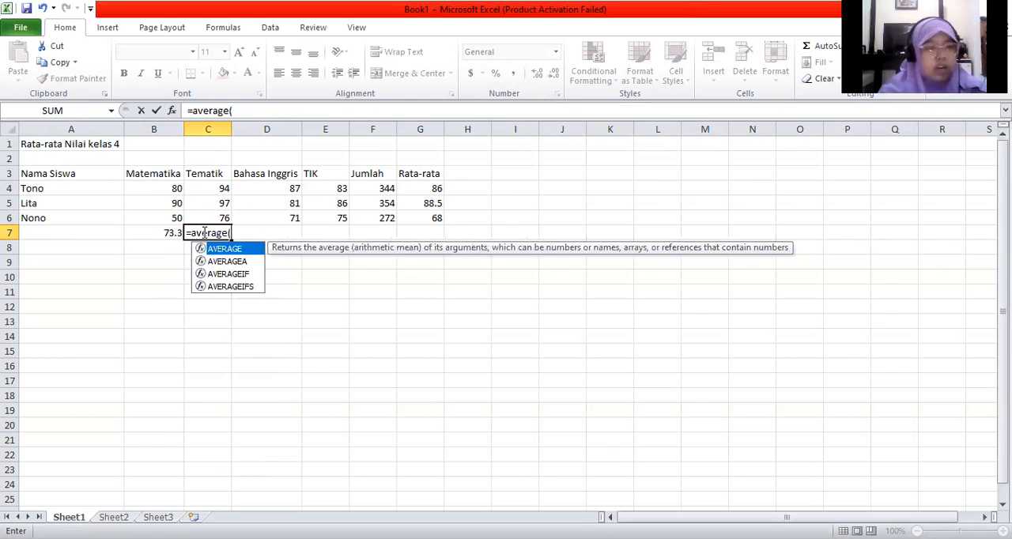
{"action": "left_click", "coordinate": [215, 187]}
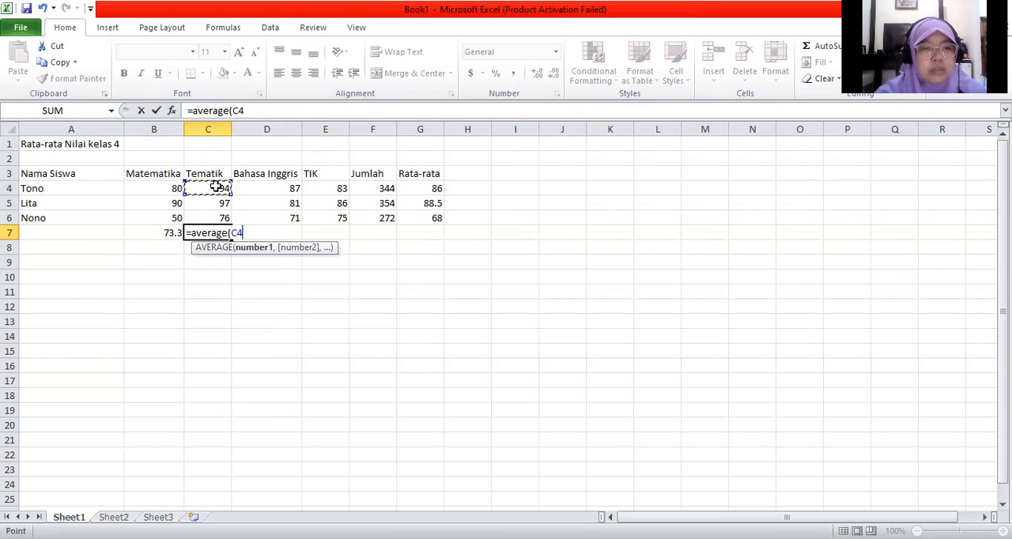
{"action": "left_click_drag", "start_coordinate": [216, 186], "coordinate": [219, 216]}
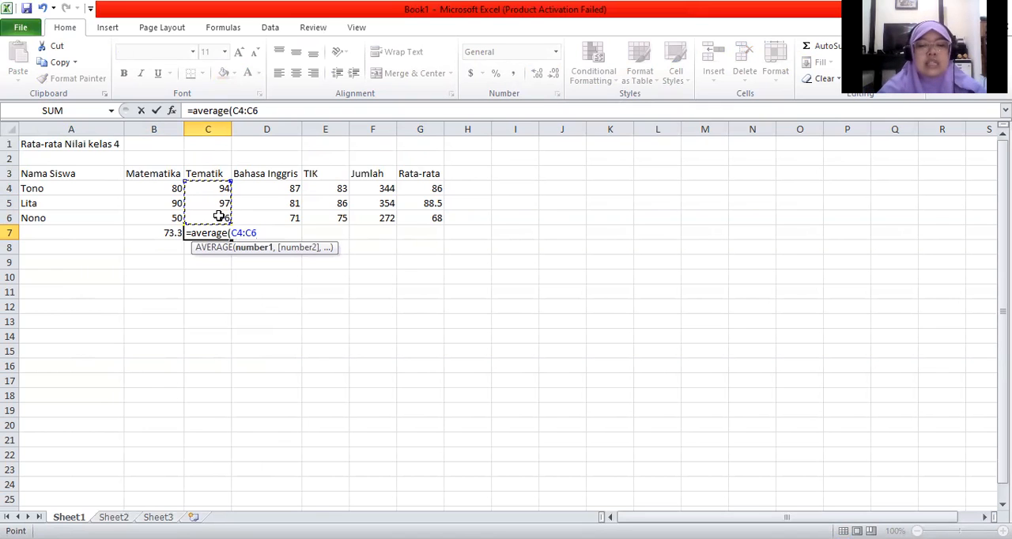
{"action": "type", "text": ")"}
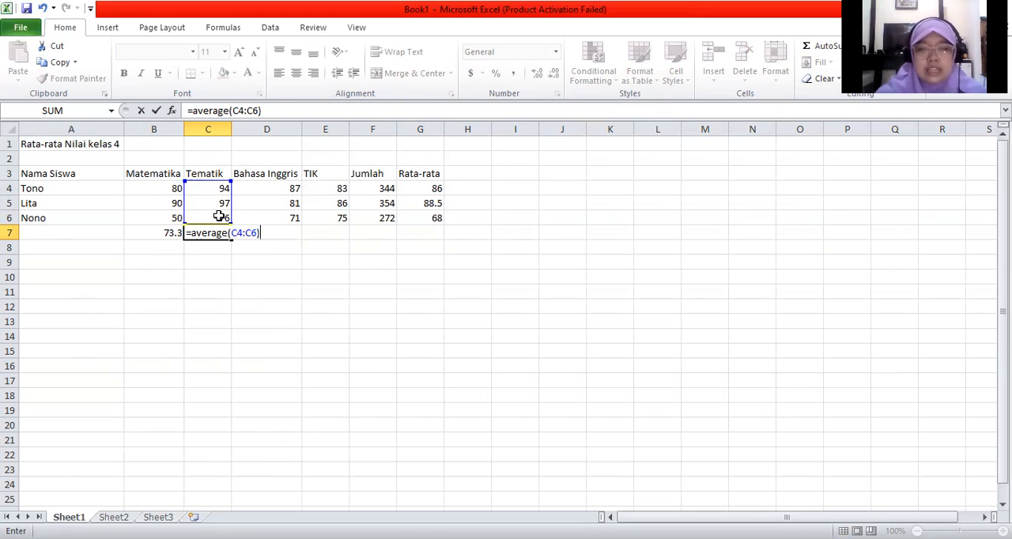
{"action": "key", "text": "Return"}
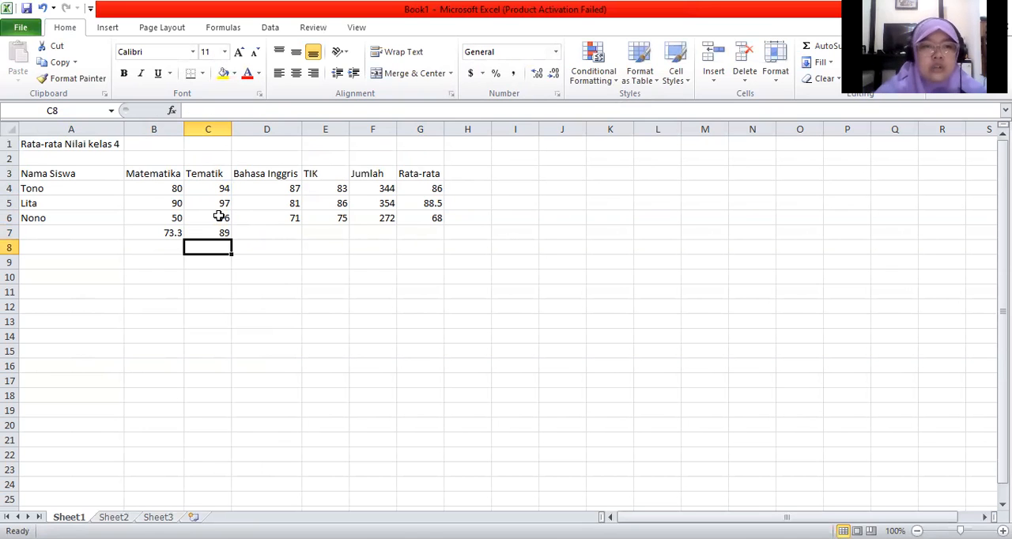
Step: Average the three students' Bahasa Inggris scores in cell D7 with the formula =average(D4:D6)
{"action": "left_click", "coordinate": [267, 231]}
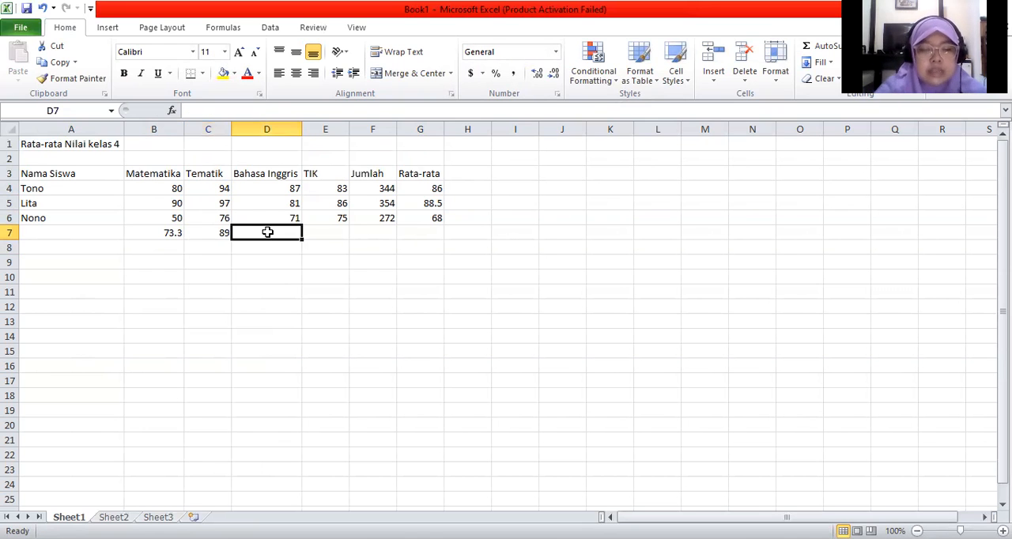
{"action": "type", "text": "=a"}
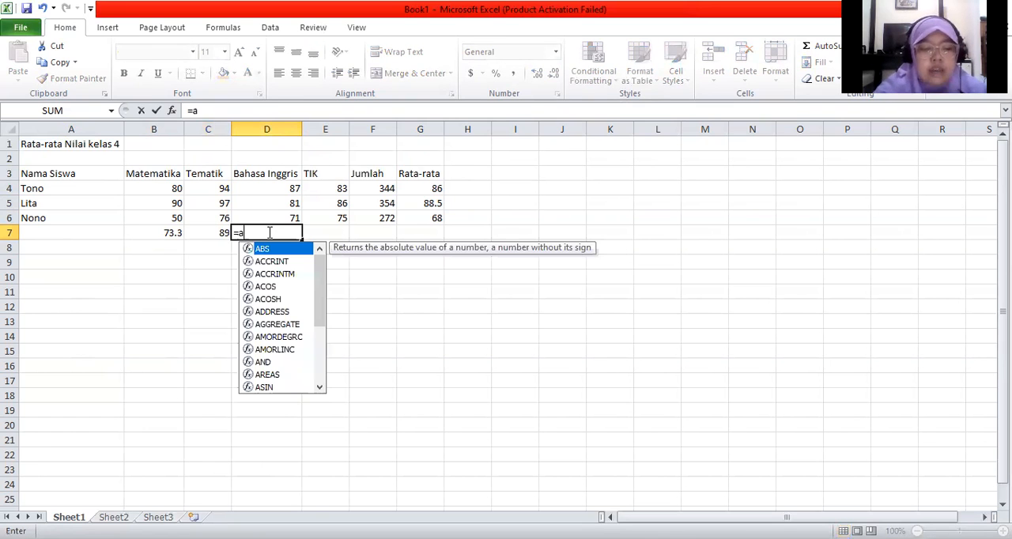
{"action": "type", "text": "verage("}
{"action": "left_click", "coordinate": [287, 188]}
{"action": "left_click_drag", "start_coordinate": [283, 193], "coordinate": [283, 218]}
{"action": "type", "text": ")"}
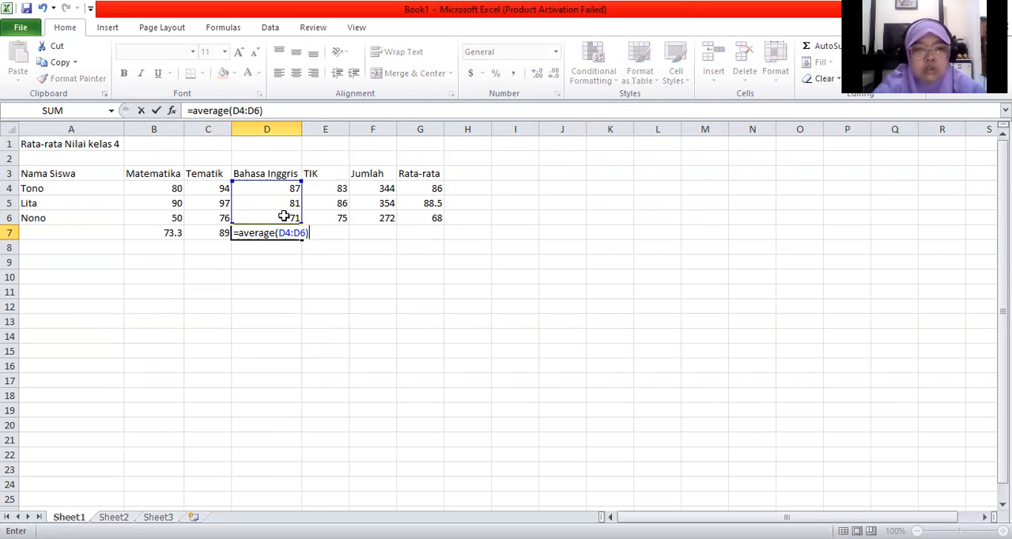
{"action": "key", "text": "Return"}
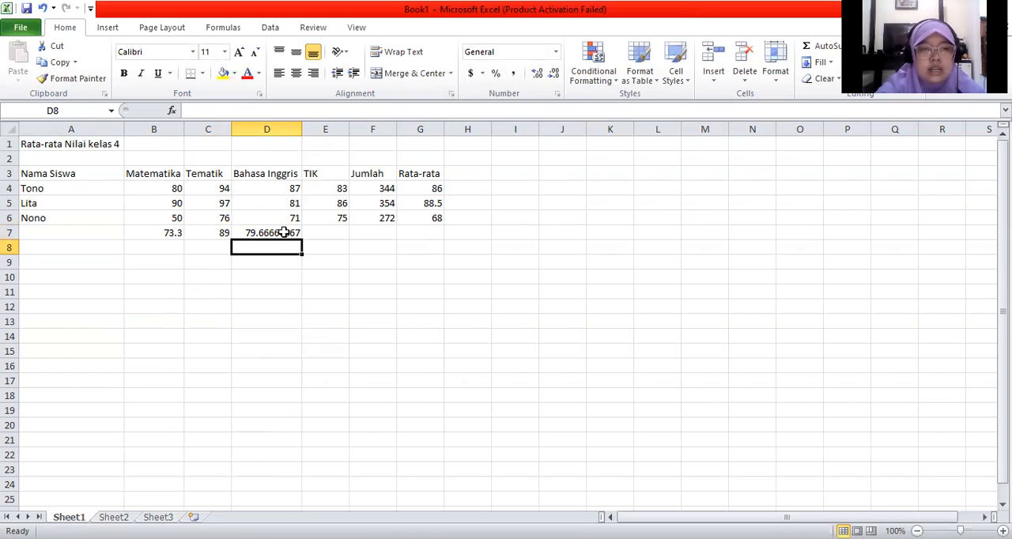
Step: Reduce the Bahasa Inggris average in cell D7 to one decimal place
{"action": "left_click", "coordinate": [283, 232]}
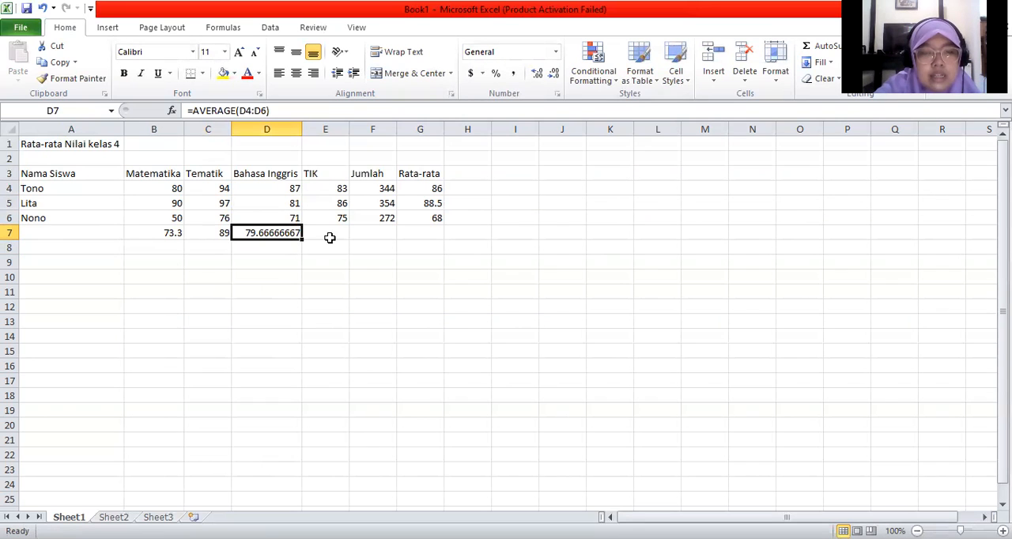
{"action": "left_click", "coordinate": [555, 79]}
{"action": "left_click", "coordinate": [555, 78]}
{"action": "left_click", "coordinate": [555, 78]}
{"action": "left_click", "coordinate": [555, 79]}
{"action": "left_click", "coordinate": [556, 78]}
{"action": "left_click", "coordinate": [555, 78]}
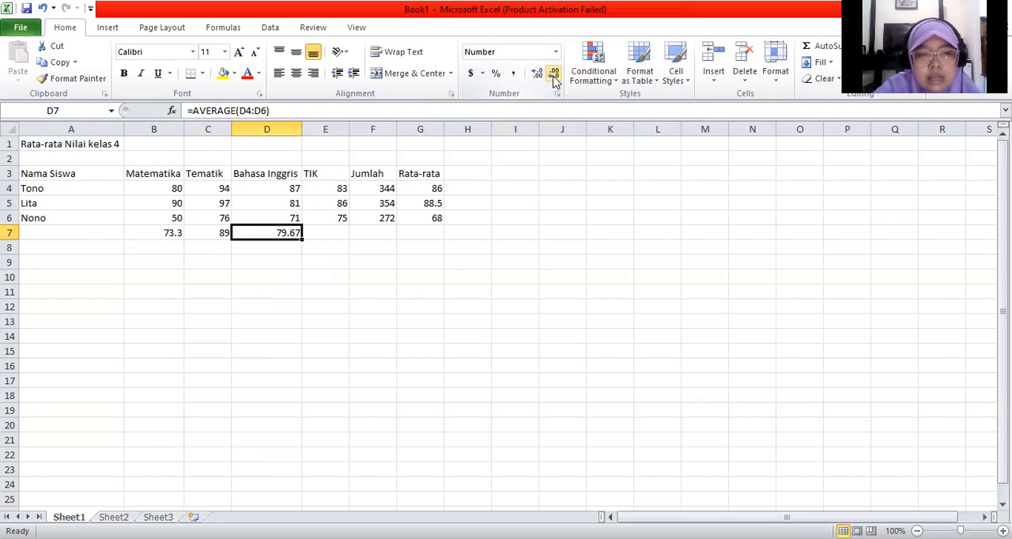
{"action": "left_click", "coordinate": [556, 79]}
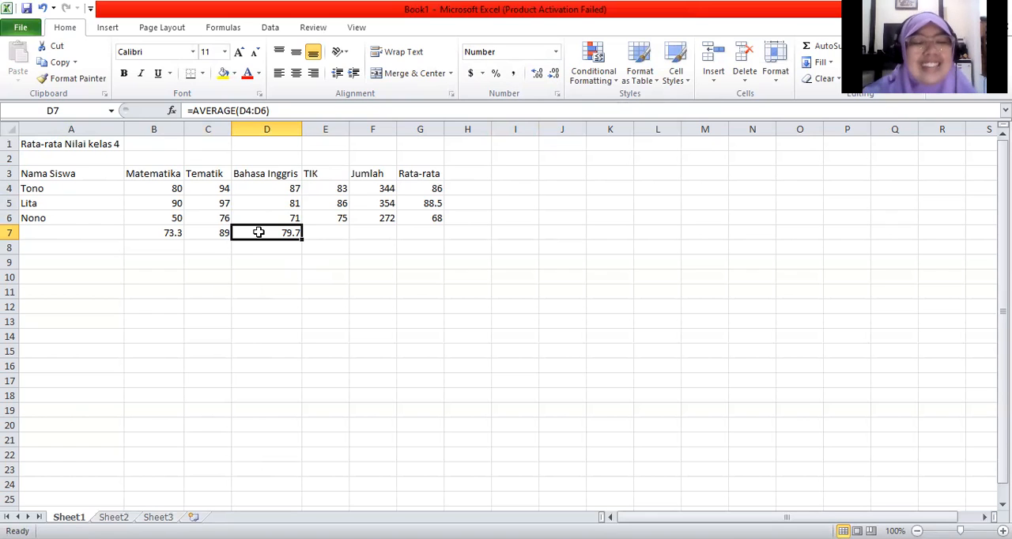
Step: Average the three students' TIK scores in cell E7 with the formula =average(E4:E6)
{"action": "left_click", "coordinate": [330, 233]}
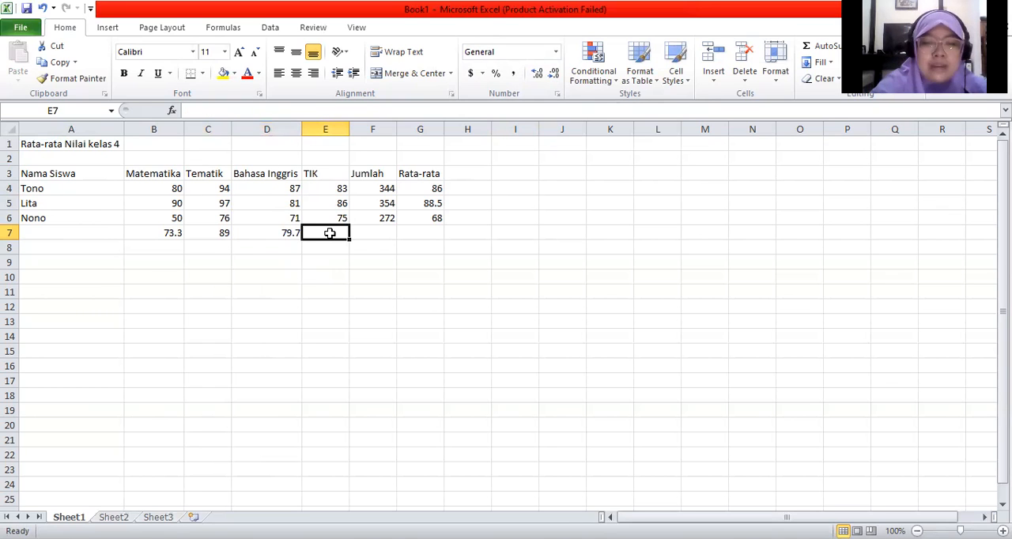
{"action": "type", "text": "=a"}
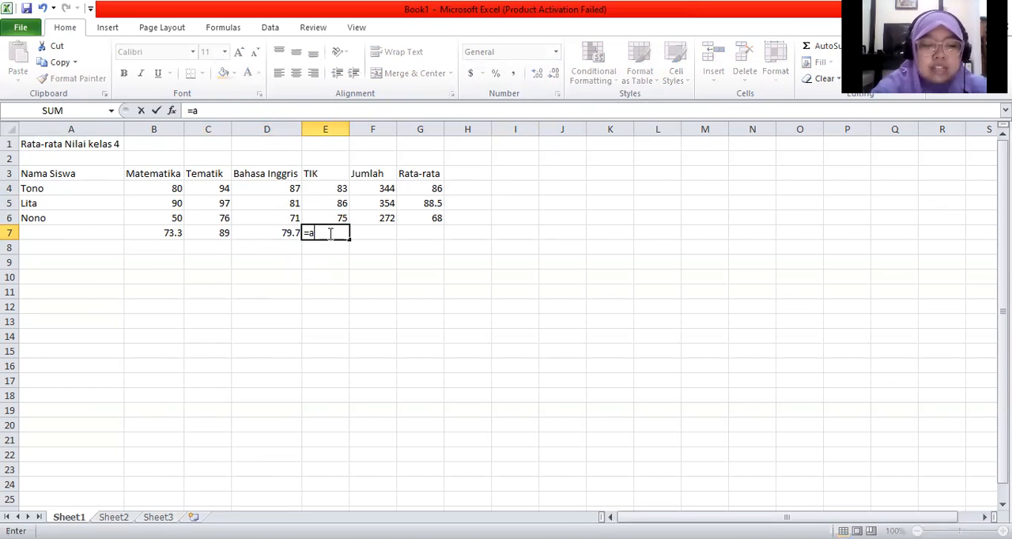
{"action": "type", "text": "verage("}
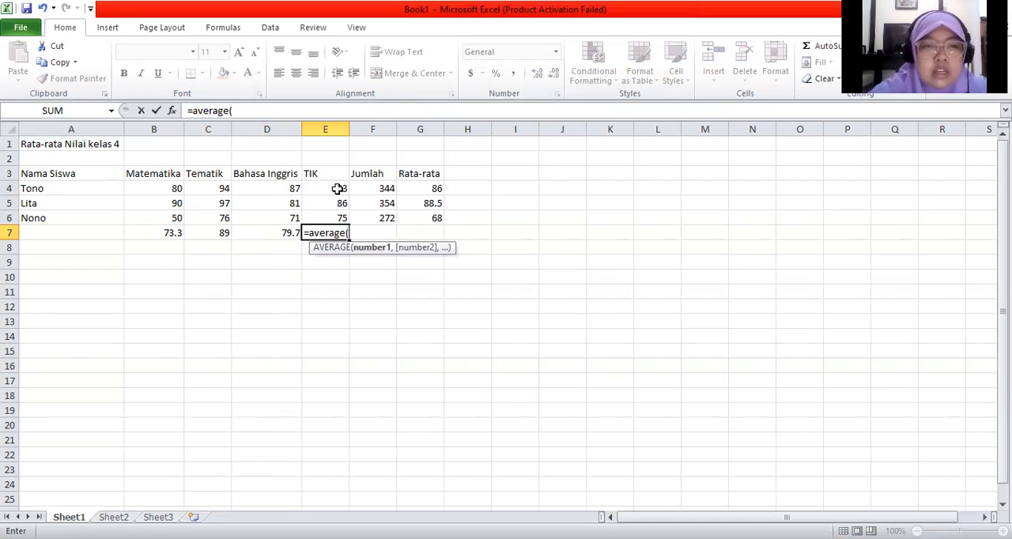
{"action": "left_click_drag", "start_coordinate": [337, 188], "coordinate": [336, 217]}
{"action": "type", "text": ")"}
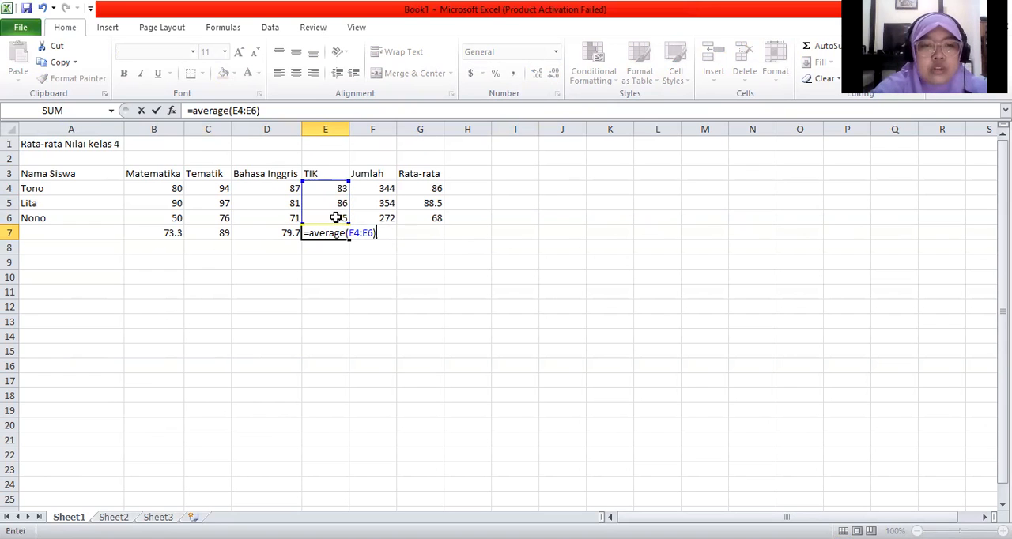
{"action": "key", "text": "Return"}
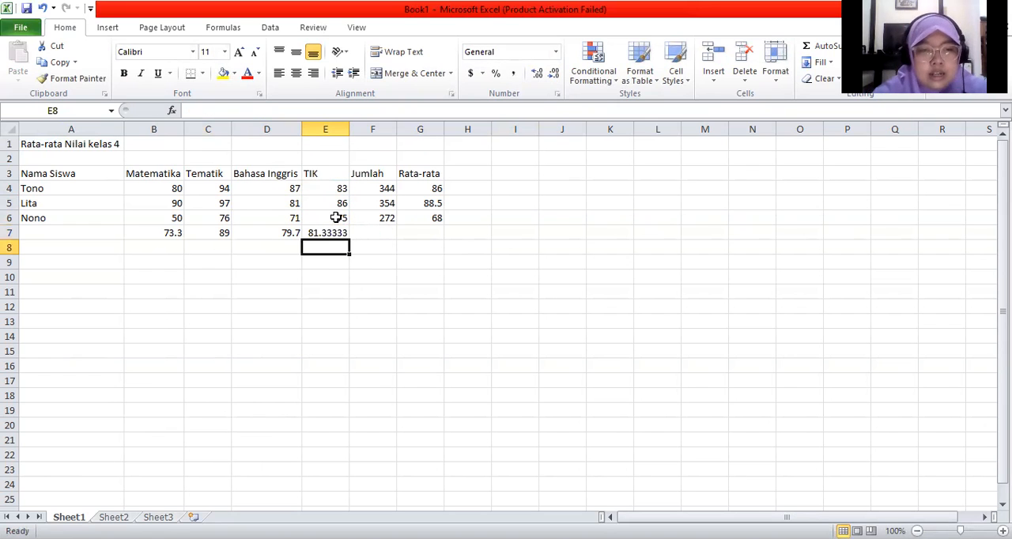
Step: Reduce the TIK average in cell E7 to one decimal place
{"action": "left_click", "coordinate": [329, 233]}
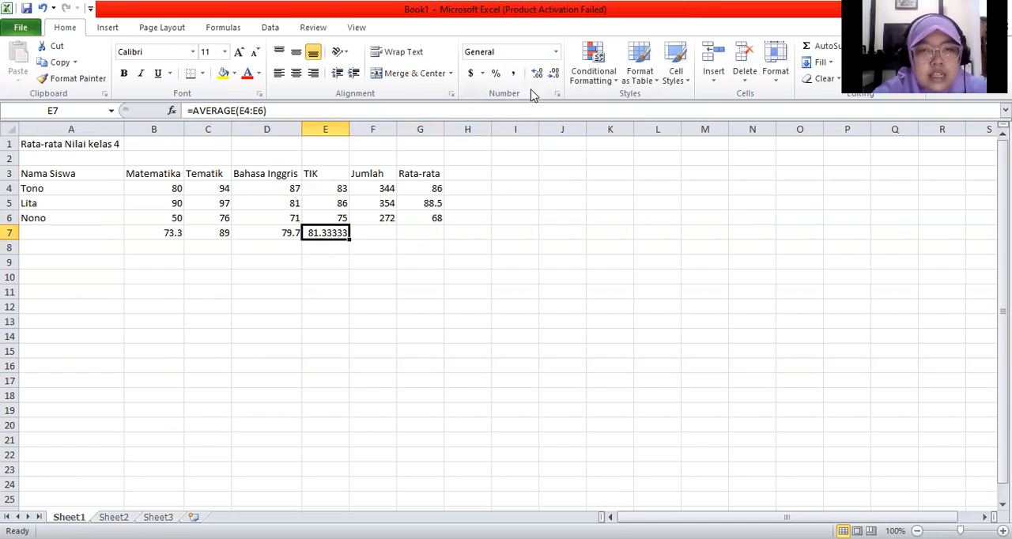
{"action": "left_click", "coordinate": [554, 74]}
{"action": "left_click", "coordinate": [554, 74]}
{"action": "left_click", "coordinate": [554, 74]}
{"action": "left_click", "coordinate": [554, 74]}
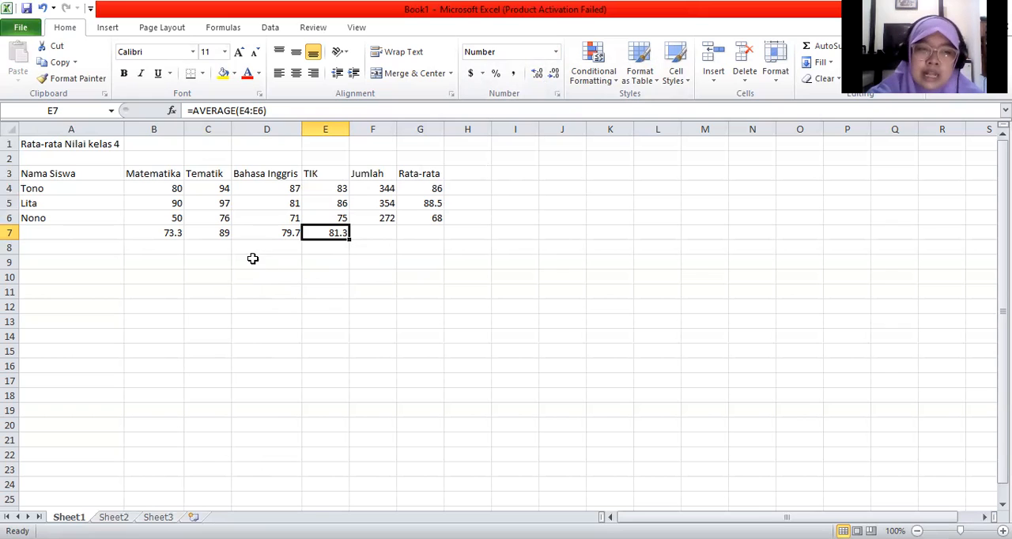
Step: Show one decimal place in the Tematik average in C7 and in the student averages in G4 and G6
{"action": "left_click", "coordinate": [225, 234]}
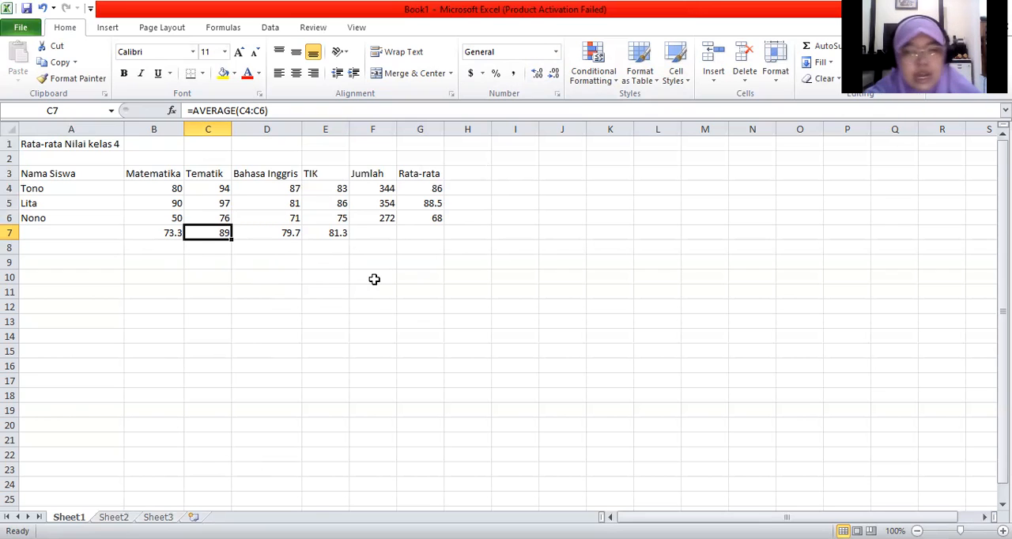
{"action": "left_click", "coordinate": [538, 73]}
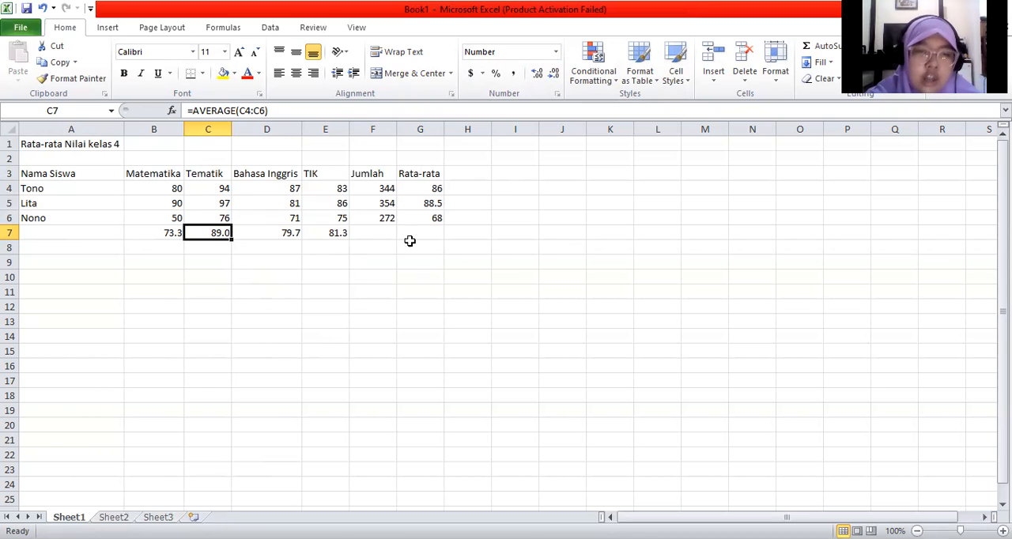
{"action": "left_click", "coordinate": [422, 190]}
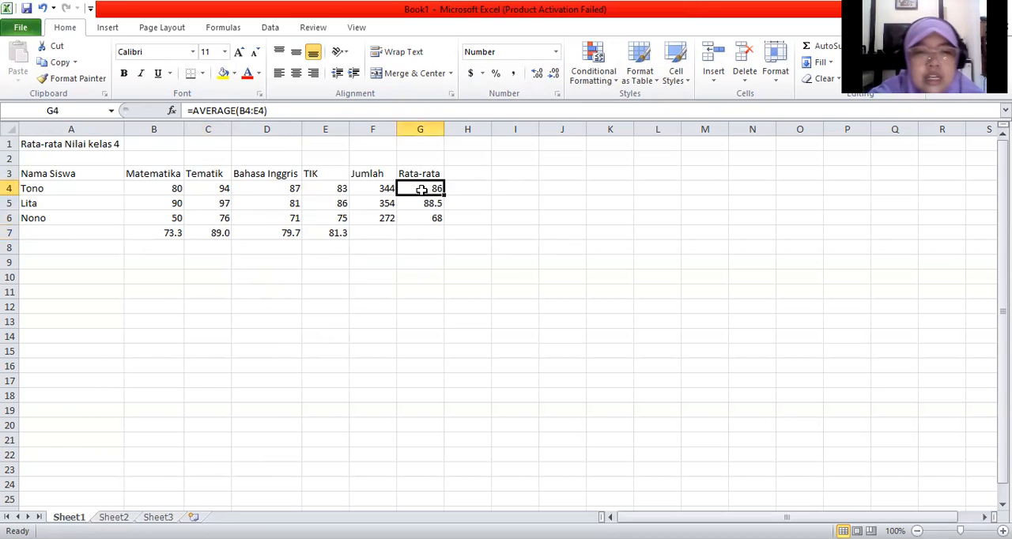
{"action": "left_click", "coordinate": [537, 73]}
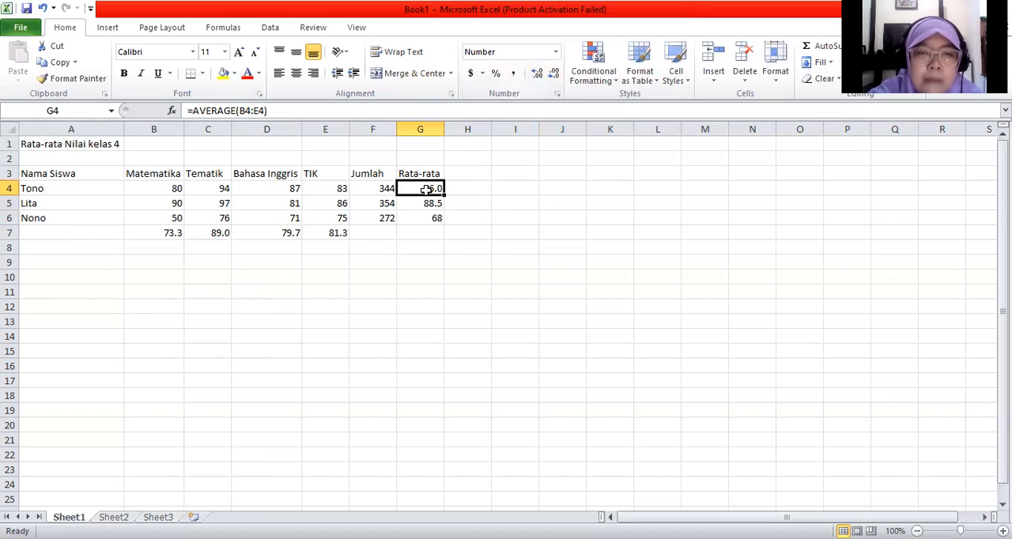
{"action": "left_click", "coordinate": [431, 220]}
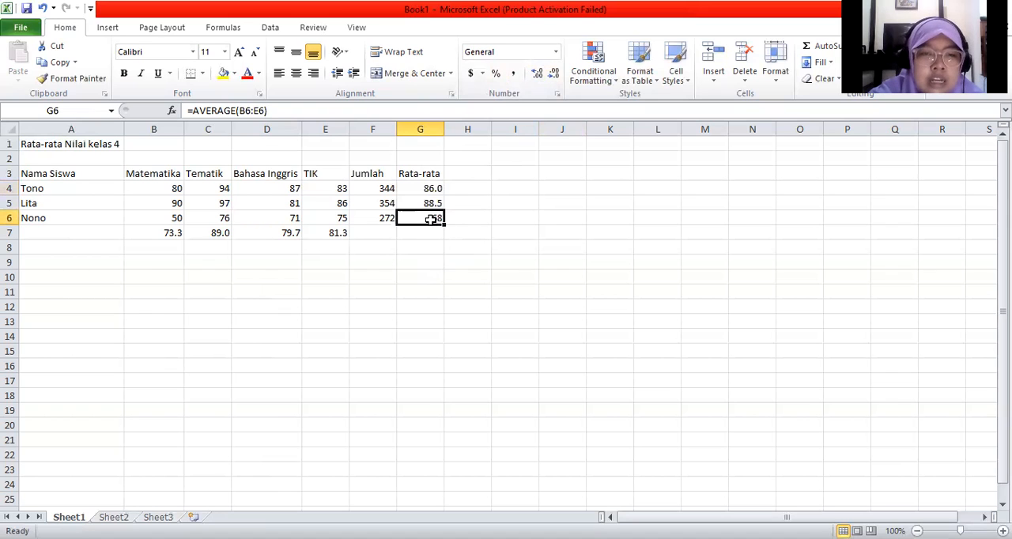
{"action": "left_click", "coordinate": [535, 75]}
{"action": "left_click", "coordinate": [437, 289]}
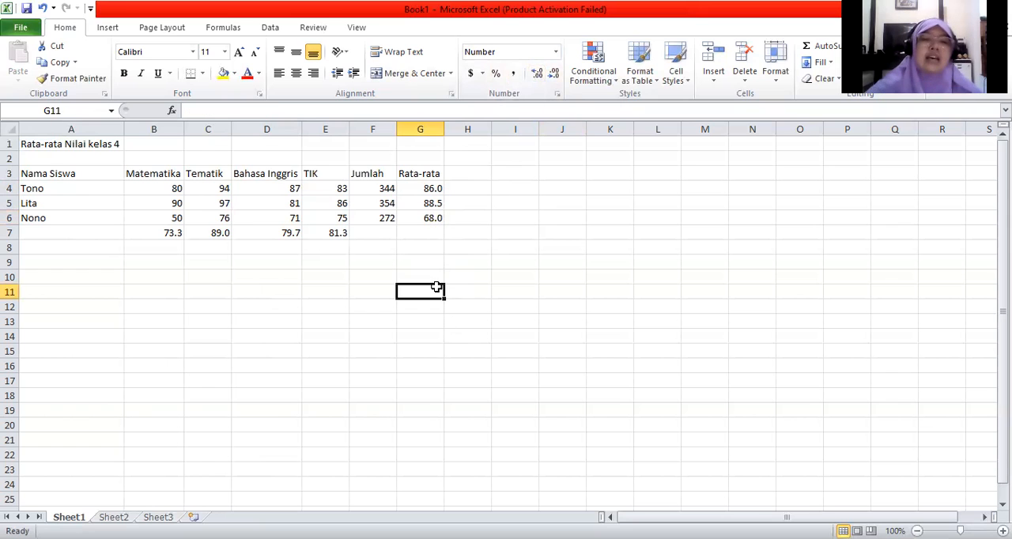